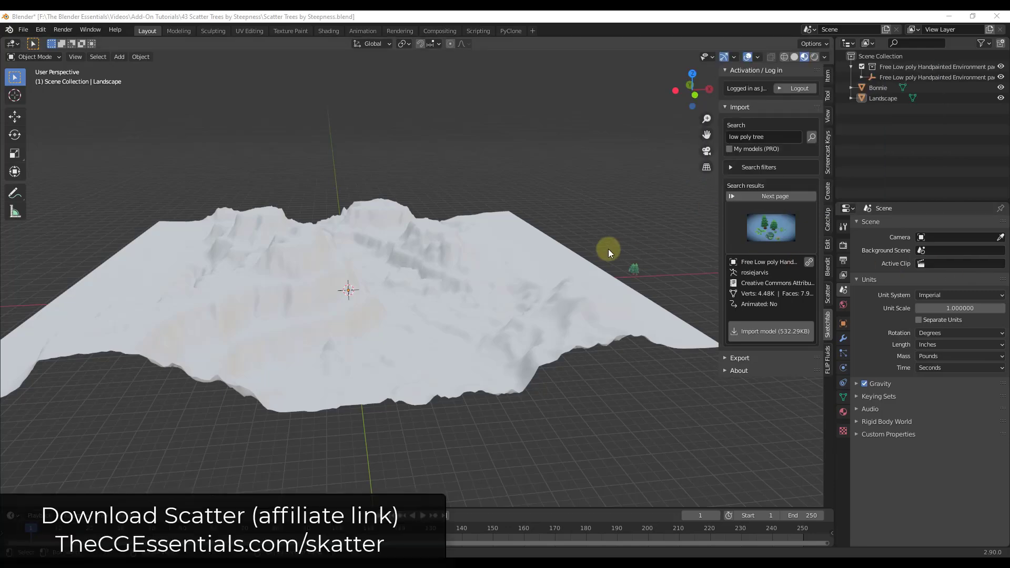
Step: Orbit around the landscape and switch the viewport to Solid shading to reveal the relief
middle_click_drag(608, 248, 610, 298)
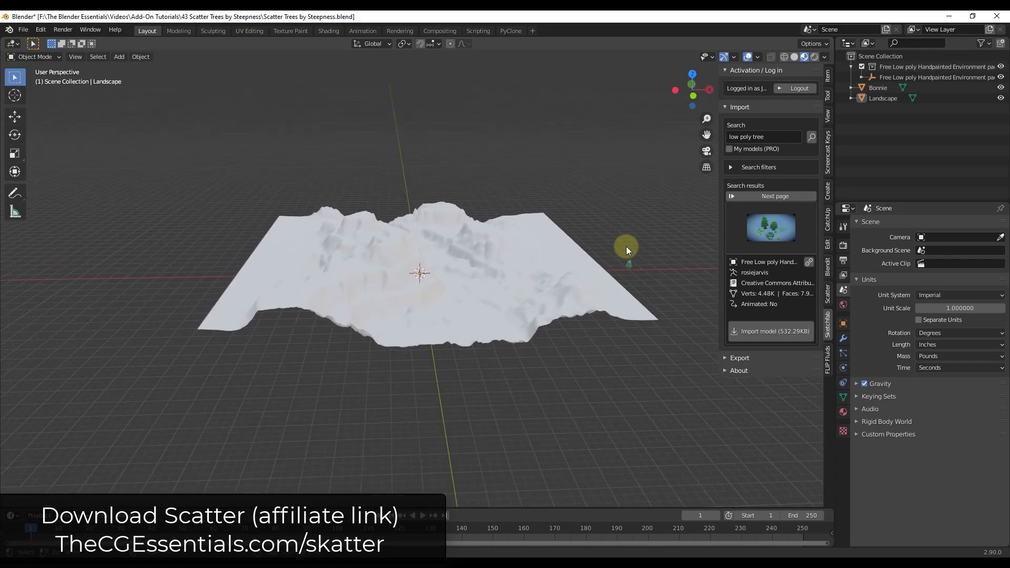
middle_click_drag(645, 271, 431, 293)
scroll(434, 293, "up", 8)
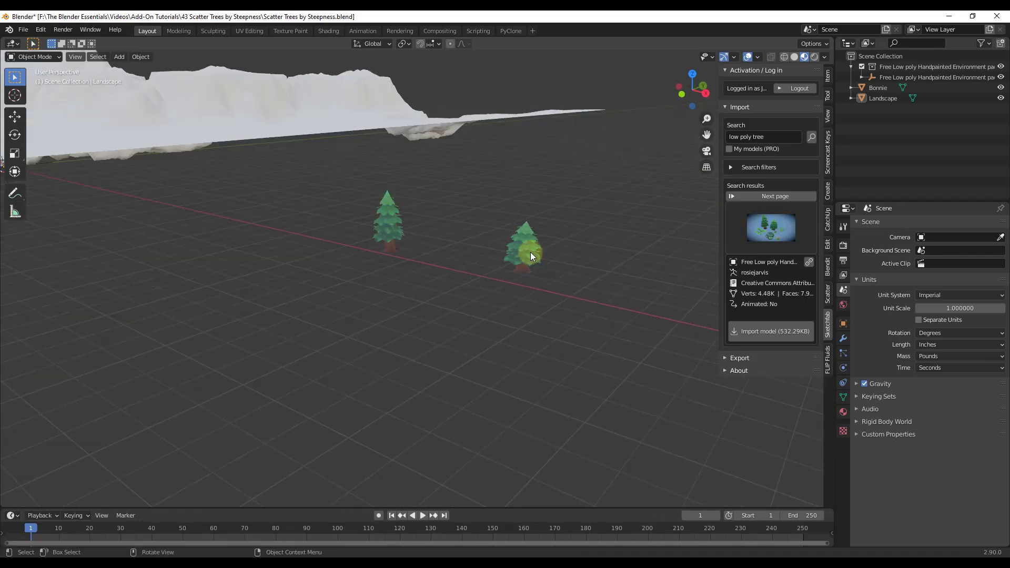
mouse_move(530, 257)
middle_mouse_down()
mouse_move(543, 260)
mouse_move(540, 269)
middle_mouse_up()
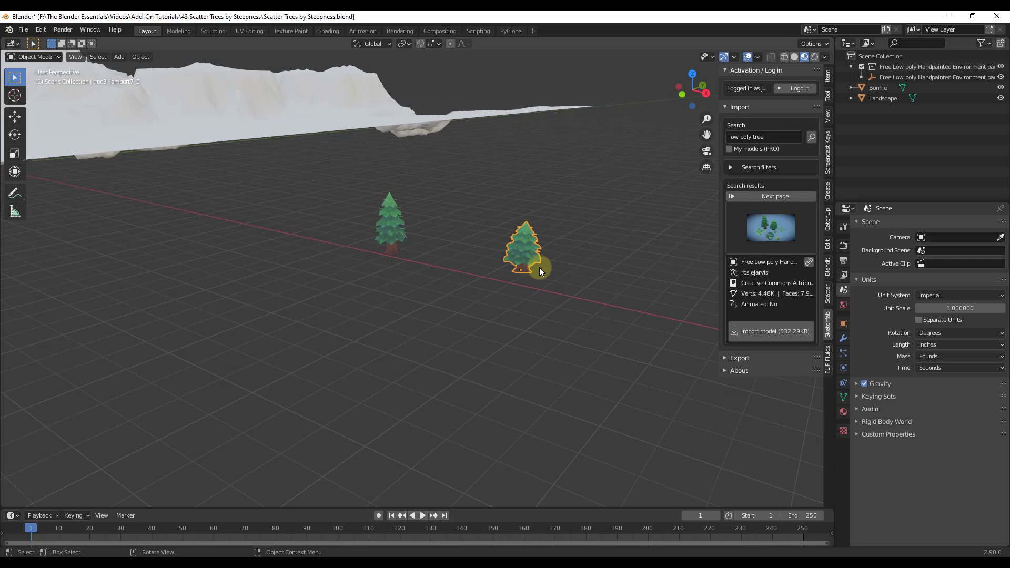
middle_click_drag(409, 237, 554, 235)
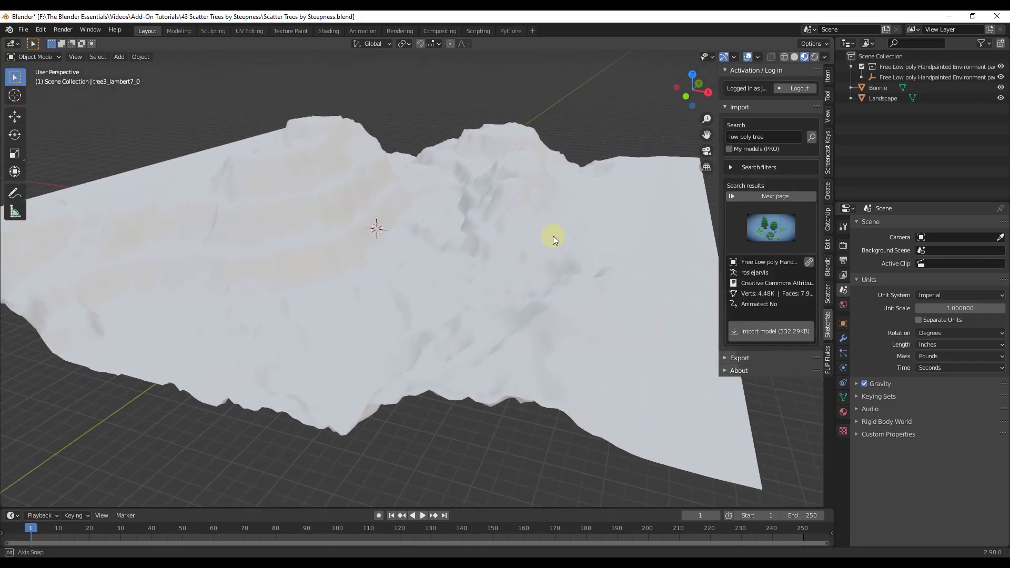
left_click(794, 56)
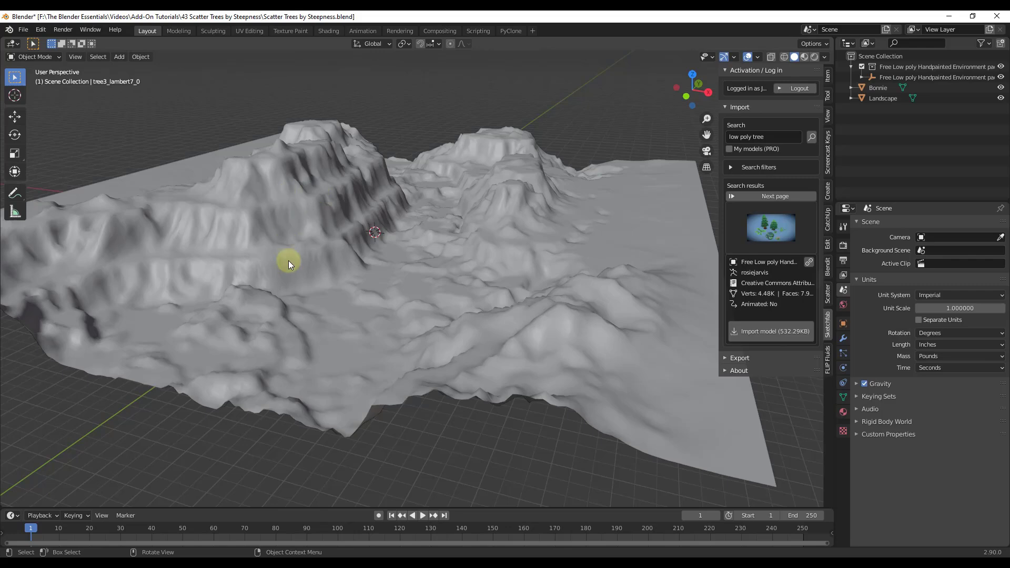
Step: Scale tree2 down to 0.680 on all axes
scroll(311, 242, "down", 8)
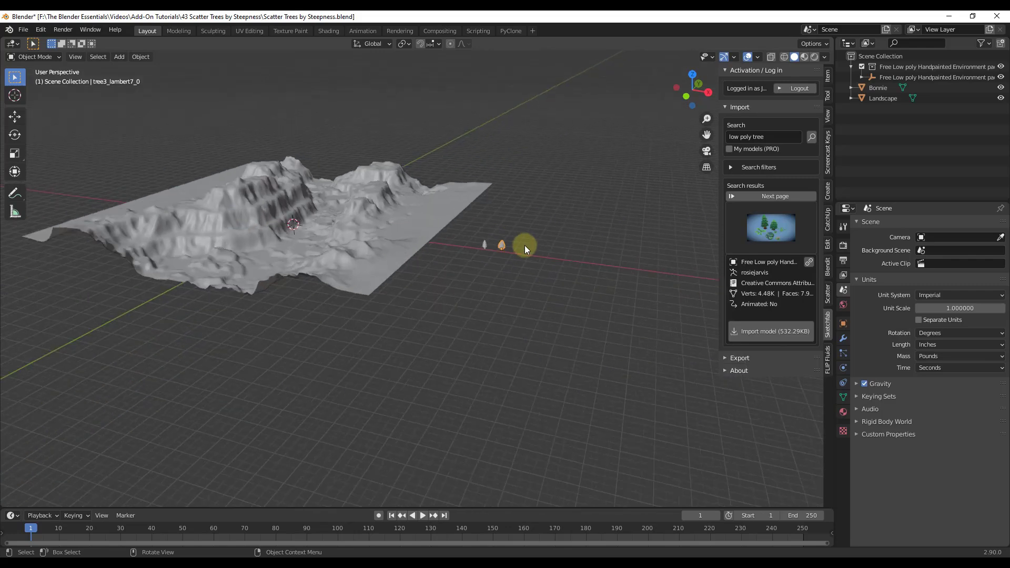
scroll(505, 242, "up", 5)
key("s")
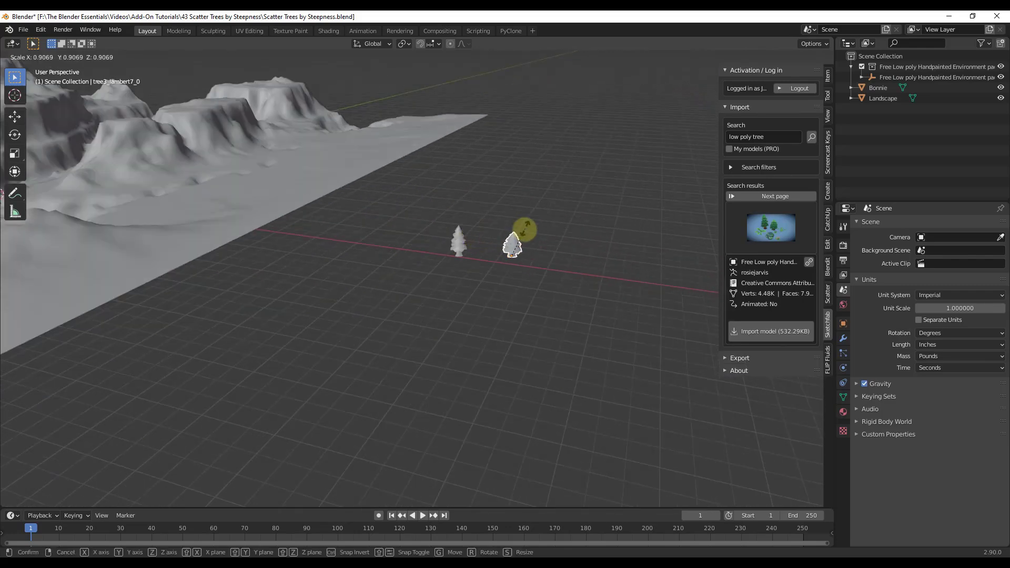
left_click(516, 235)
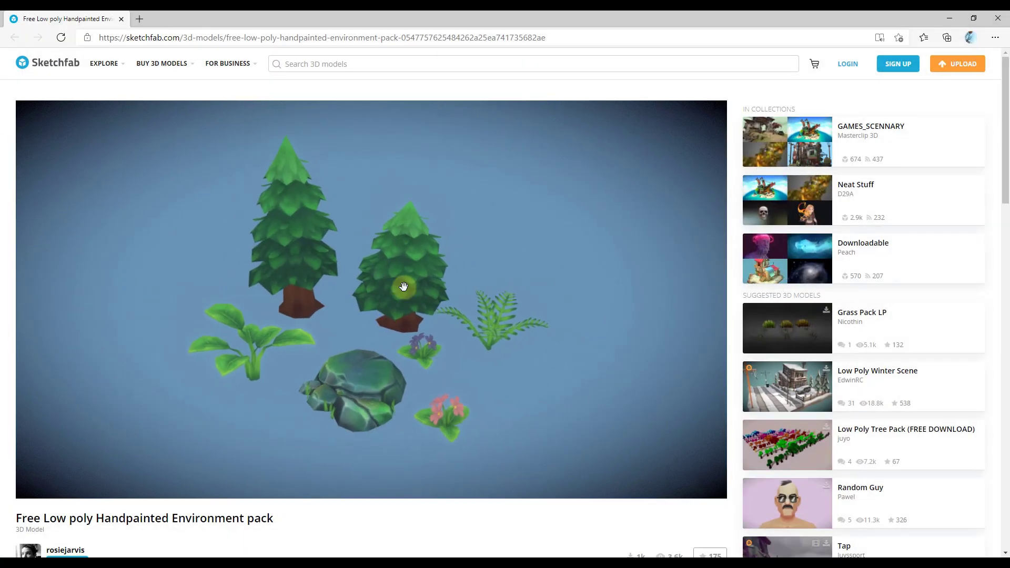
scroll(349, 518, "down", 6)
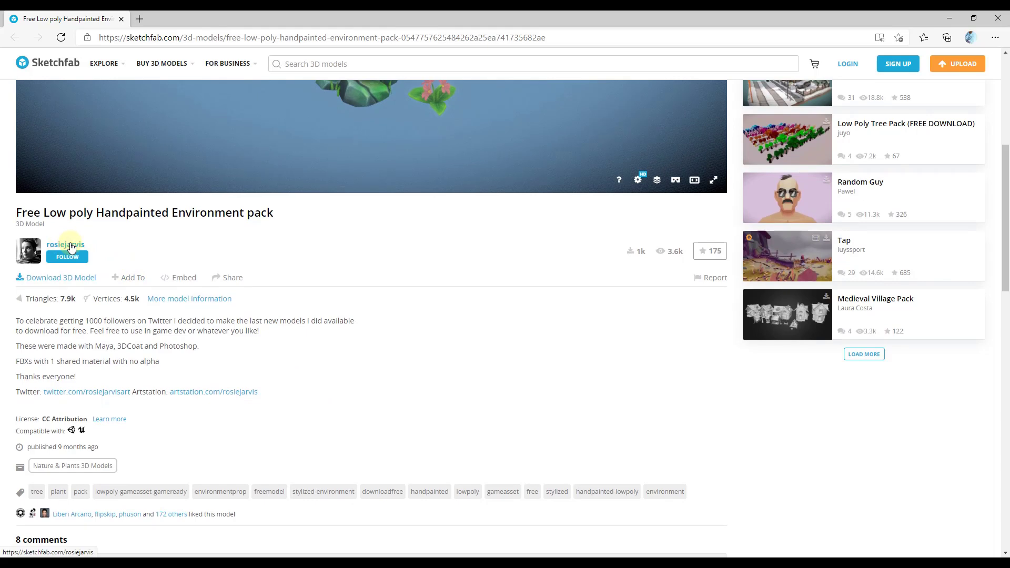
scroll(340, 272, "up", 3)
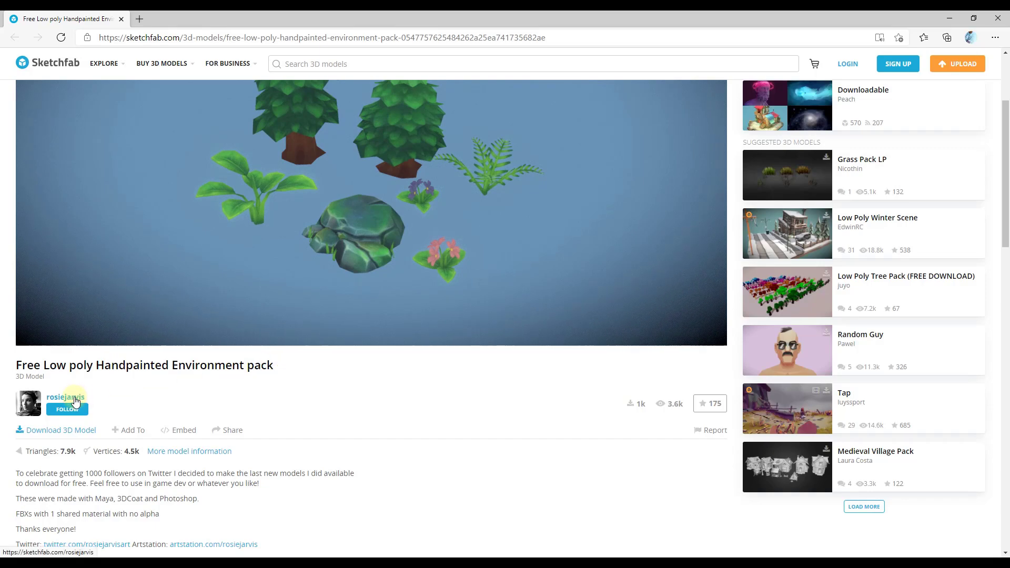
scroll(363, 434, "down", 4)
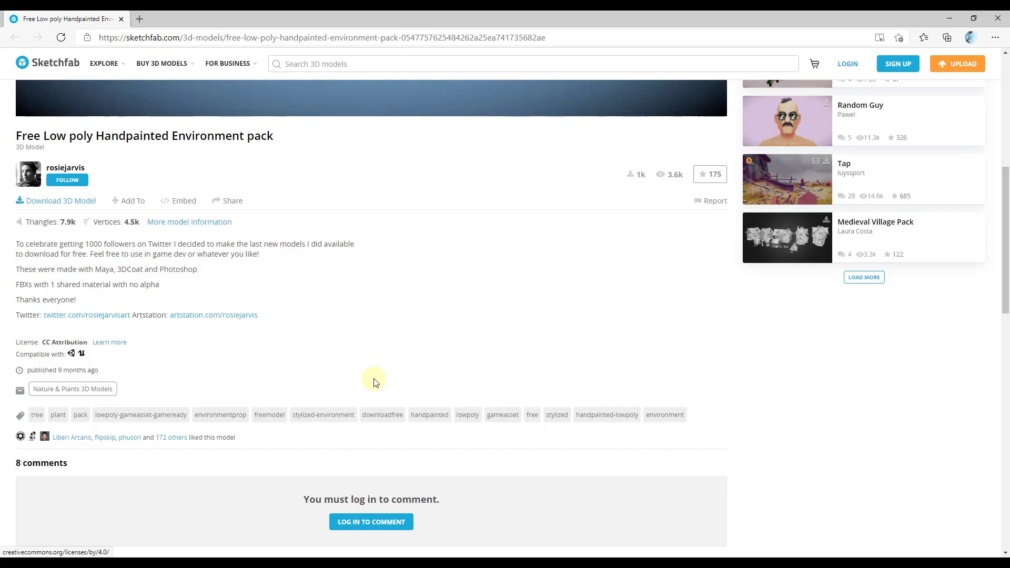
Step: Select and inspect the two trees, tree2_lambert7_0 and tree3_lambert7_0
scroll(376, 399, "up", 7)
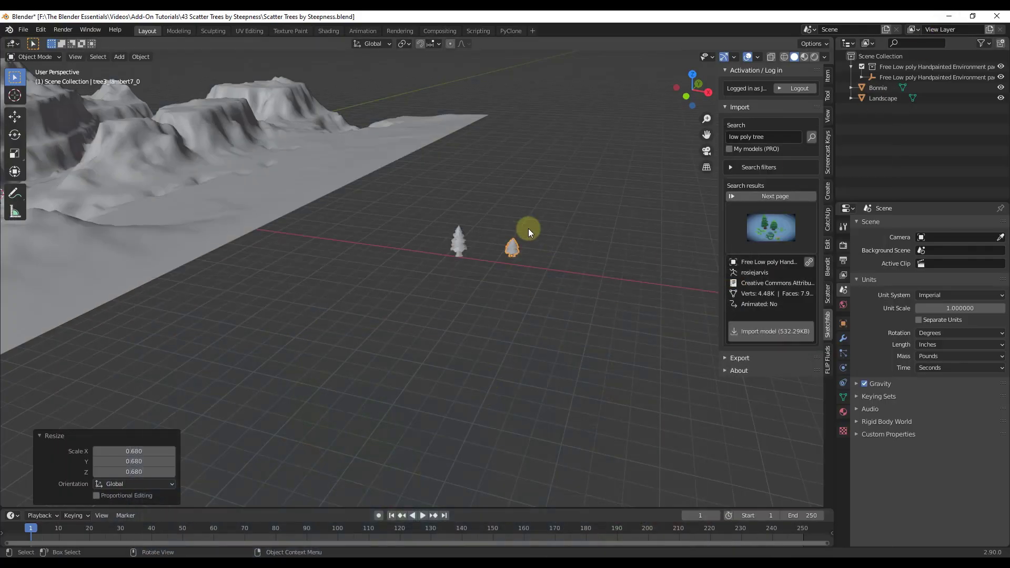
scroll(524, 237, "up", 5)
mouse_move(539, 282)
middle_mouse_down()
mouse_move(573, 242)
mouse_move(542, 158)
mouse_move(424, 151)
mouse_move(545, 239)
mouse_move(435, 267)
mouse_move(473, 194)
mouse_move(437, 200)
middle_mouse_up()
left_click(434, 267)
scroll(428, 292, "up", 4)
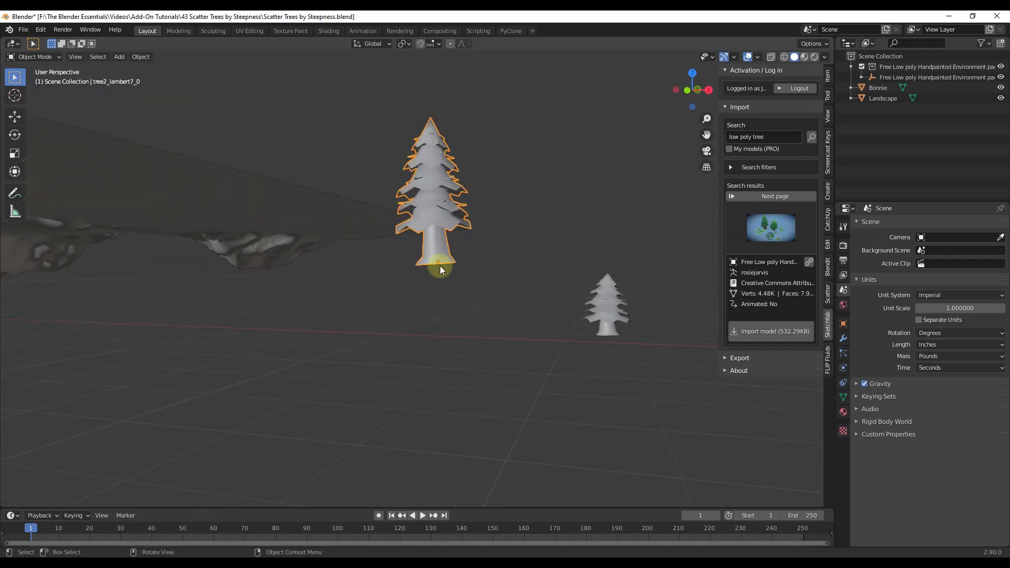
middle_click_drag(440, 270, 475, 370)
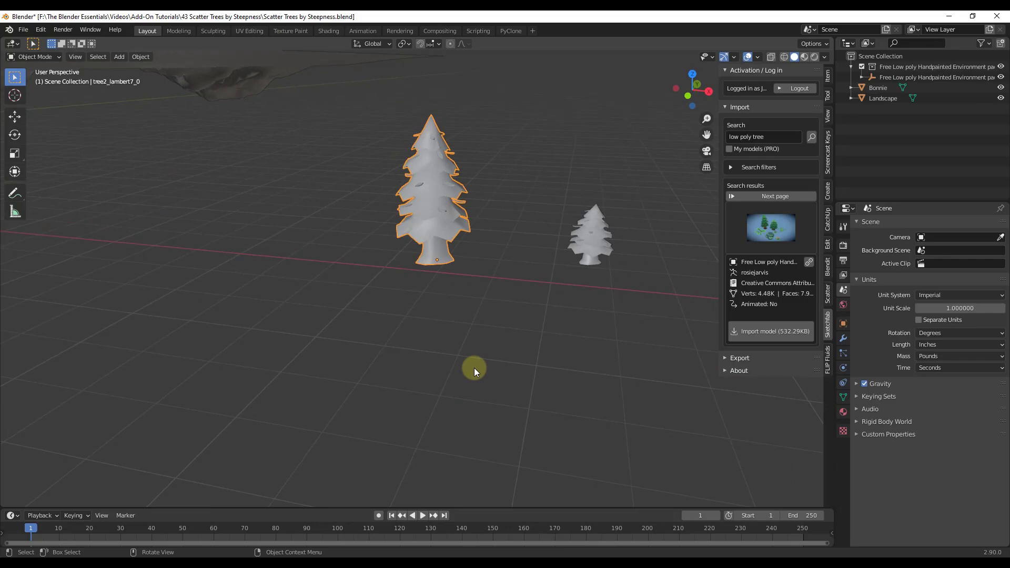
scroll(472, 347, "down", 5)
middle_click_drag(469, 330, 284, 293)
left_click(535, 307)
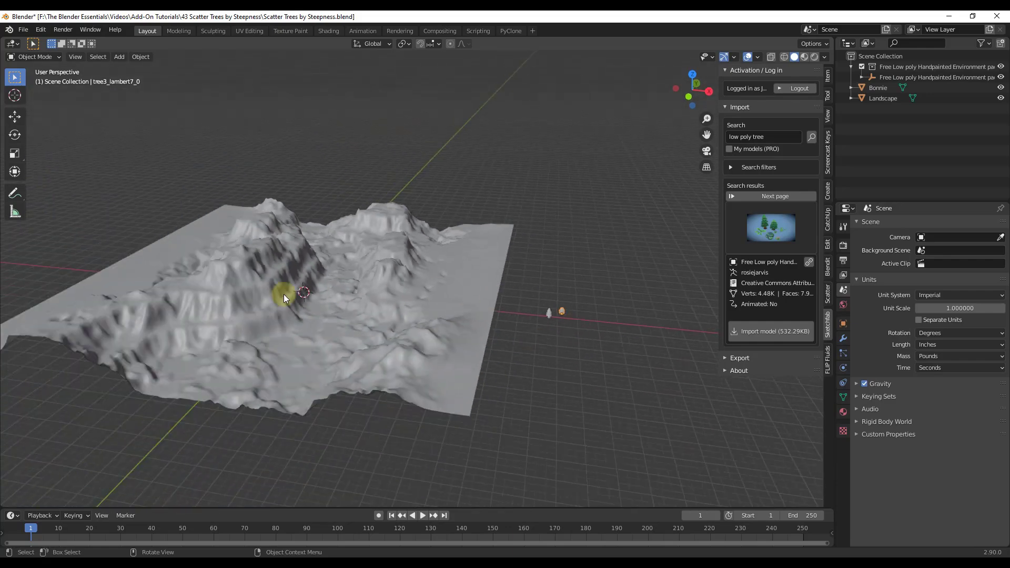
Step: Select the Landscape and show the Scatter add-on panels in the sidebar
scroll(330, 295, "up", 5)
left_click(309, 300)
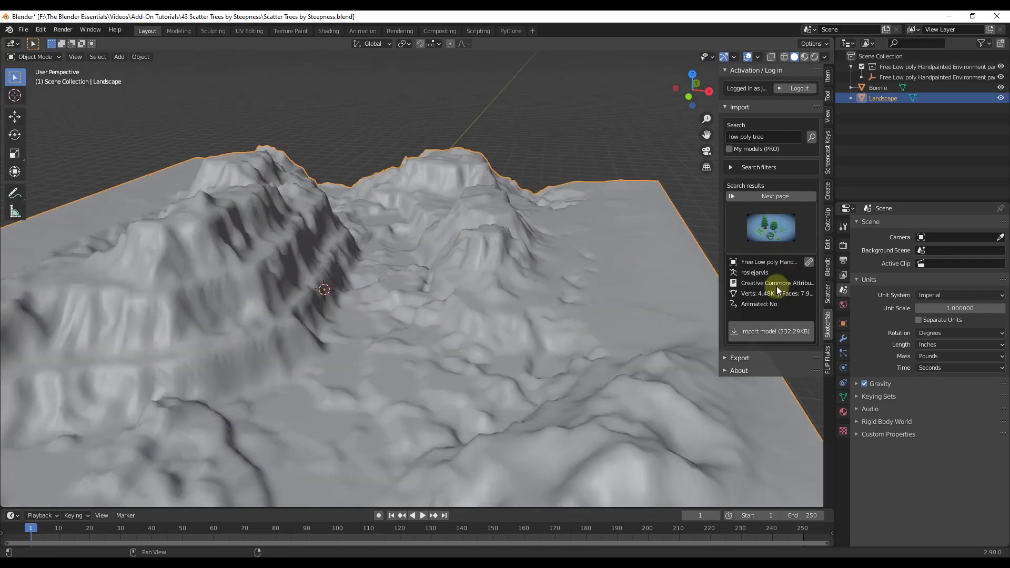
left_click(828, 295)
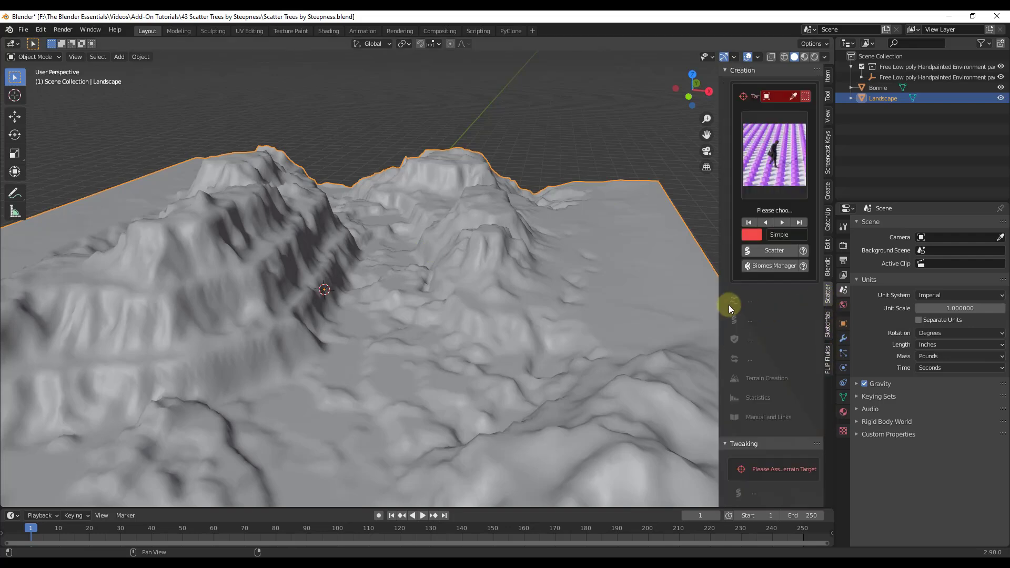
Step: Pick the Landscape as the scatter target with the eyedropper
left_click(795, 97)
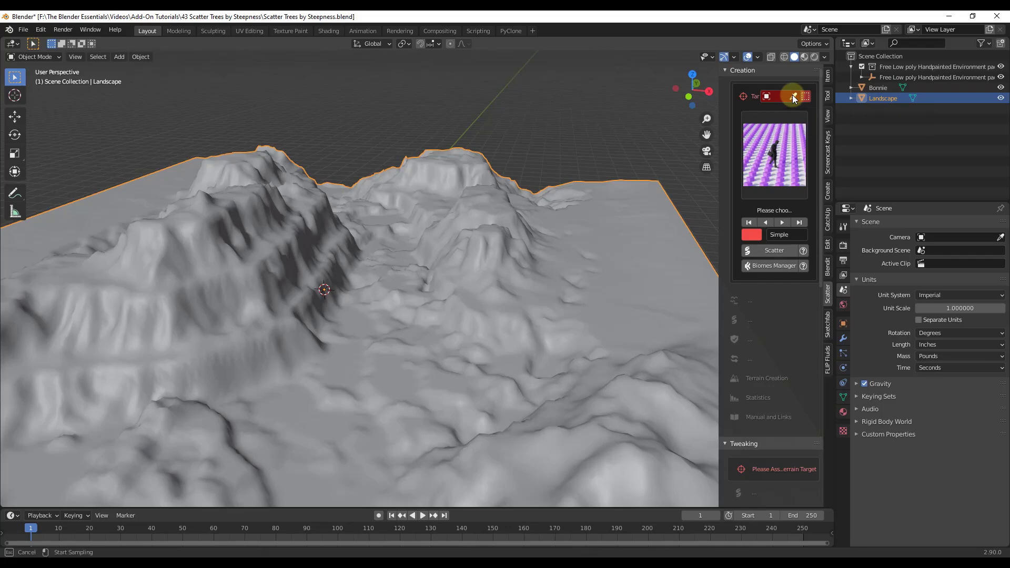
left_click(615, 262)
scroll(543, 254, "down", 8)
middle_click_drag(500, 243, 436, 256)
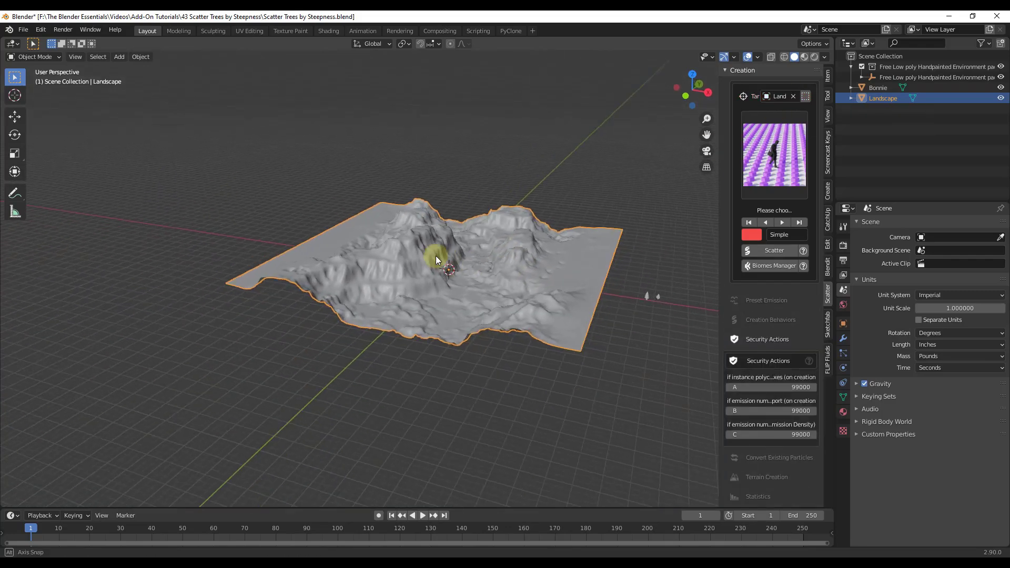
scroll(504, 254, "up", 4)
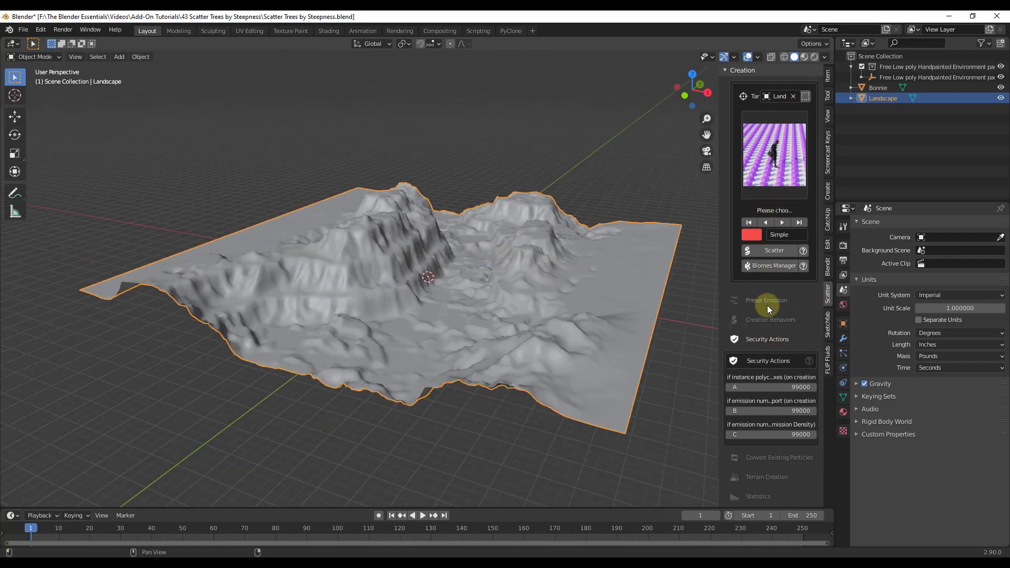
scroll(766, 284, "down", 2)
scroll(772, 257, "down", 12)
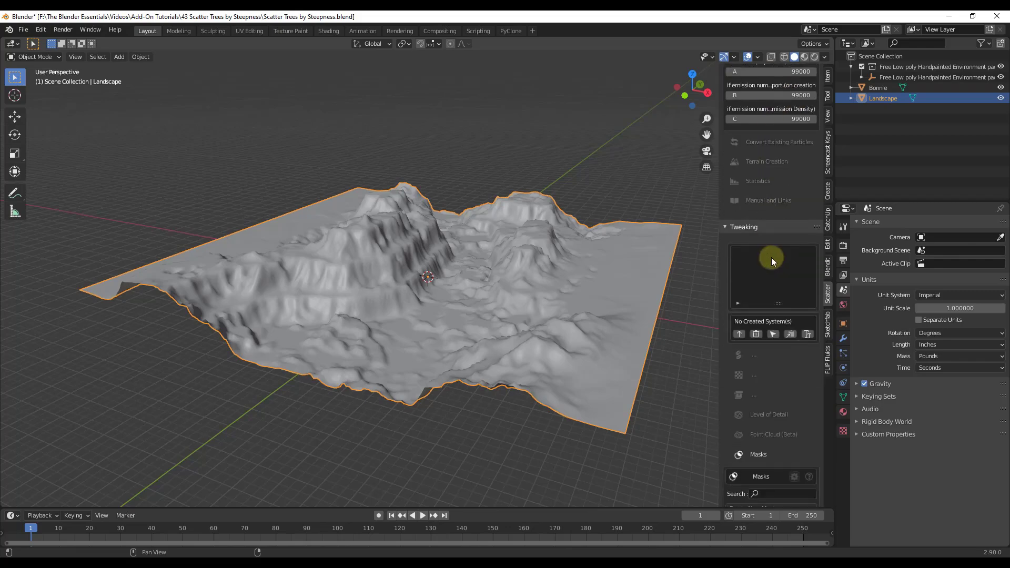
scroll(748, 232, "up", 12)
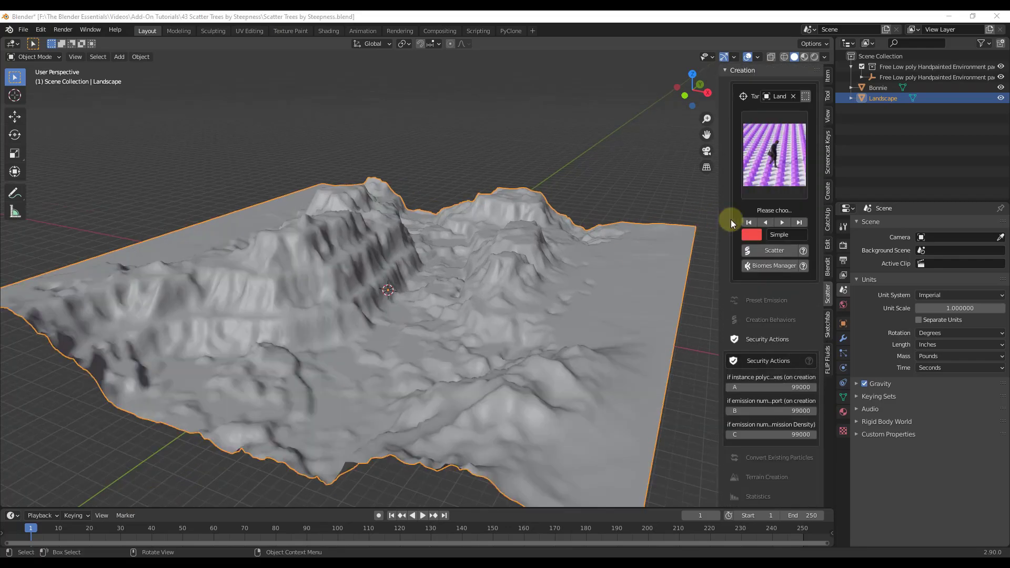
Step: Choose the Cluster Wood L preset from the scatter preset gallery
left_click(774, 158)
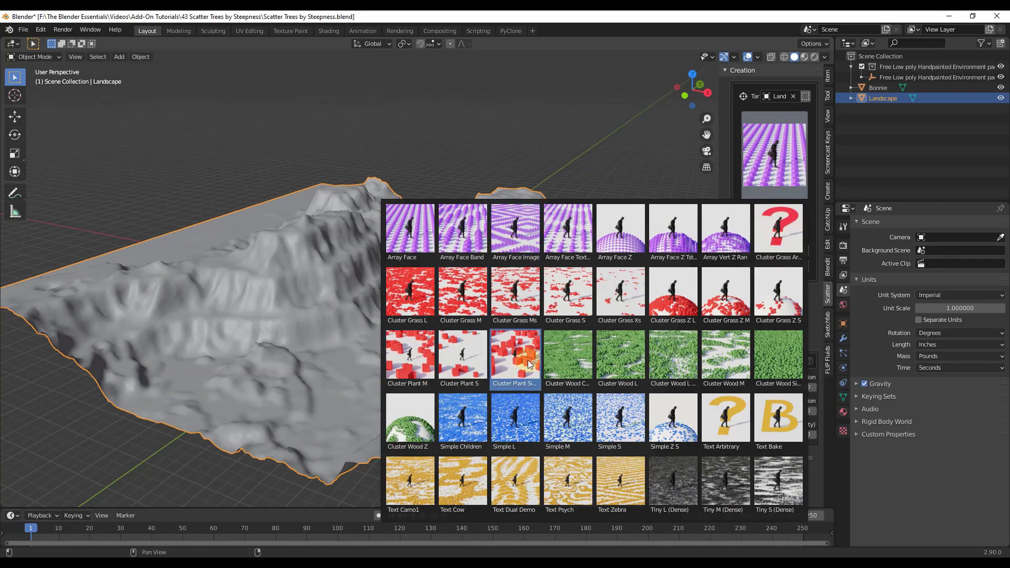
left_click(668, 356)
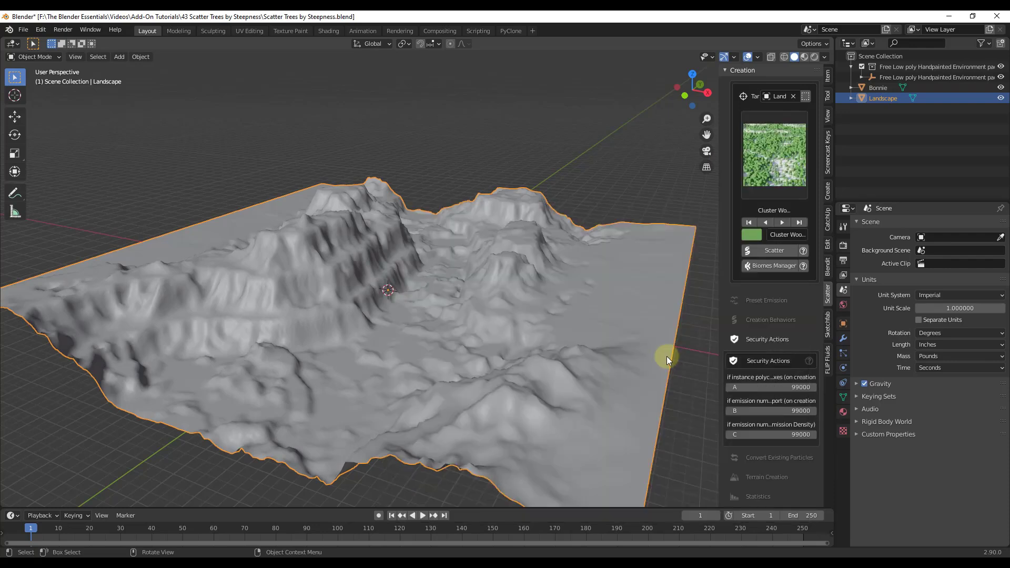
scroll(674, 326, "down", 3)
middle_click_drag(675, 316, 600, 285)
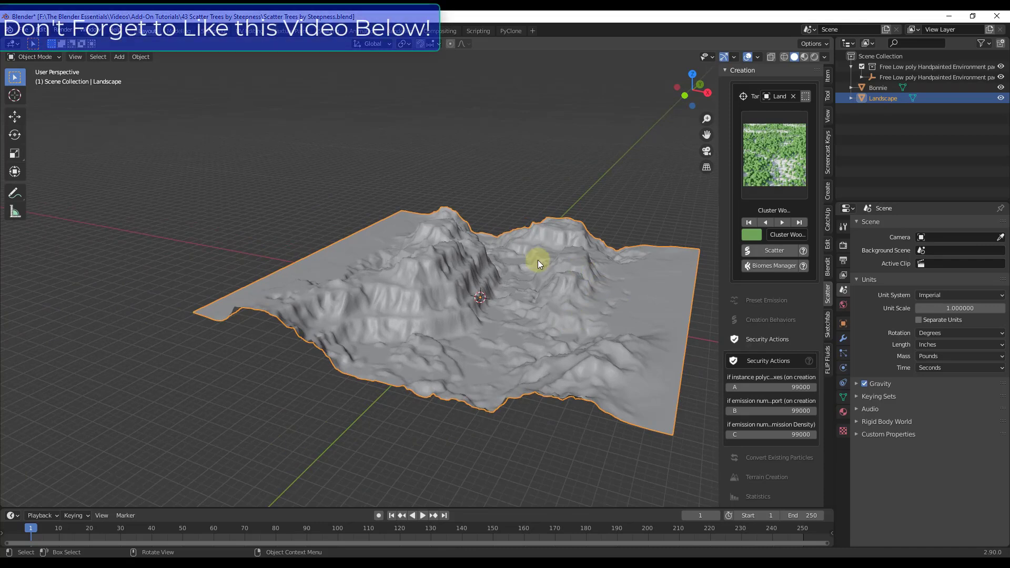
middle_click_drag(538, 260, 516, 242)
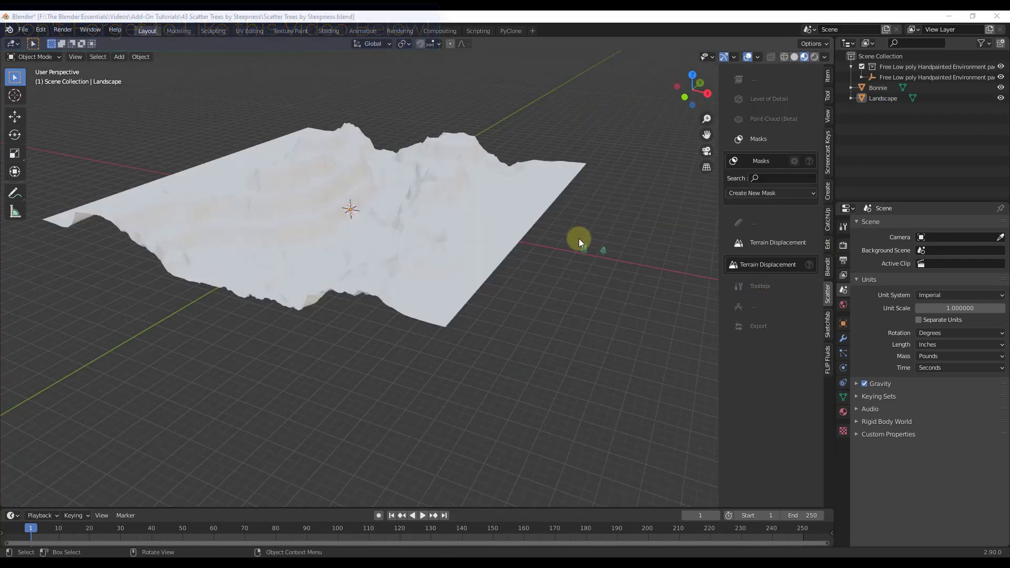
scroll(775, 238, "up", 15)
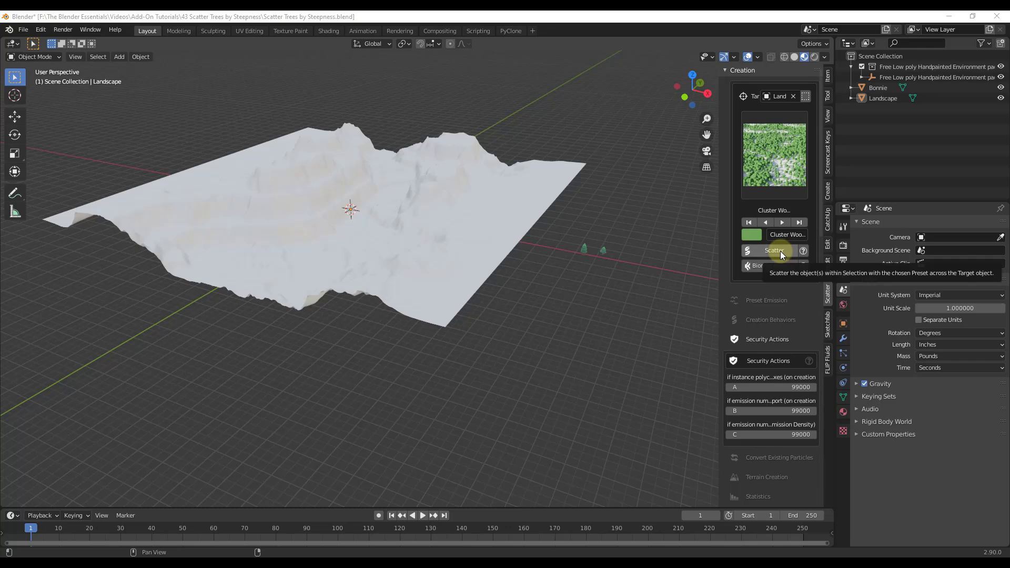
Step: Box-select both small trees and scatter them across the Landscape
left_click_drag(551, 224, 658, 290)
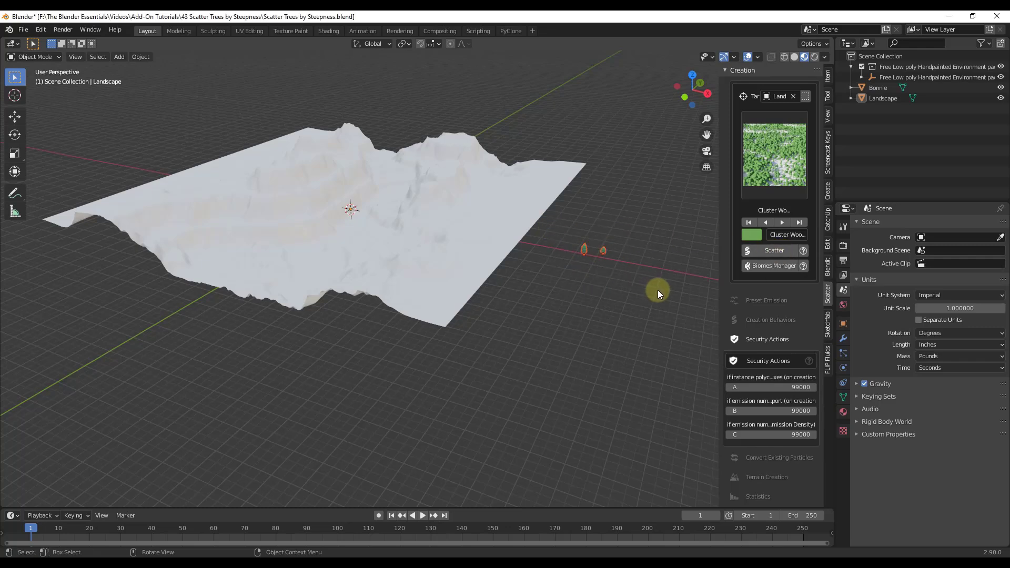
left_click(778, 251)
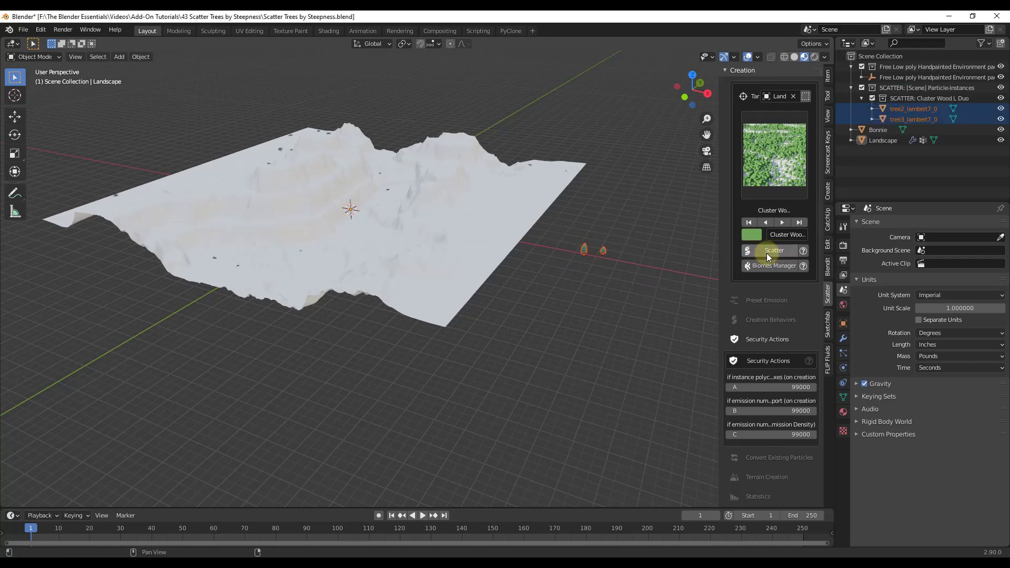
scroll(396, 219, "up", 6)
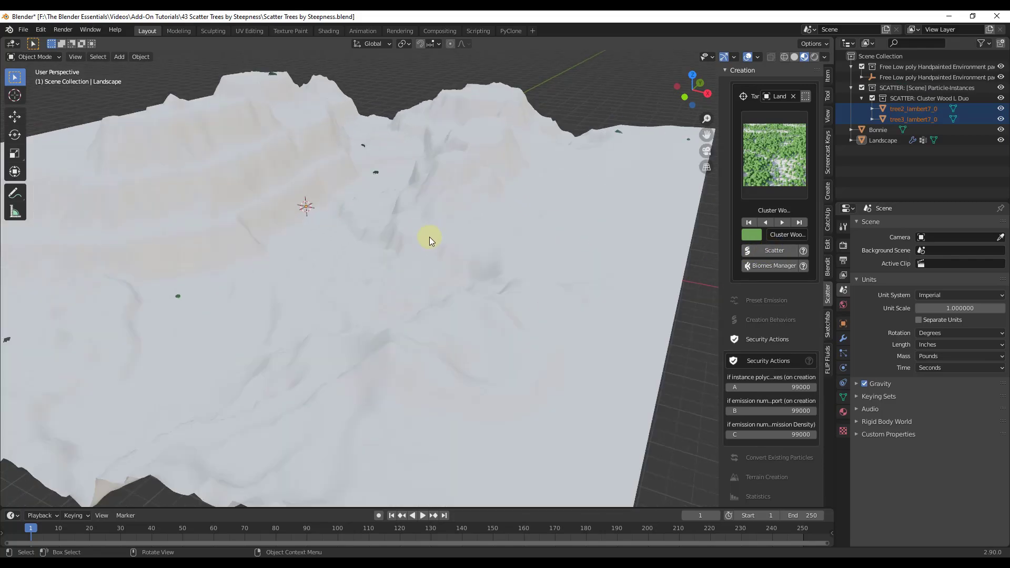
scroll(338, 226, "down", 4)
scroll(340, 232, "down", 1)
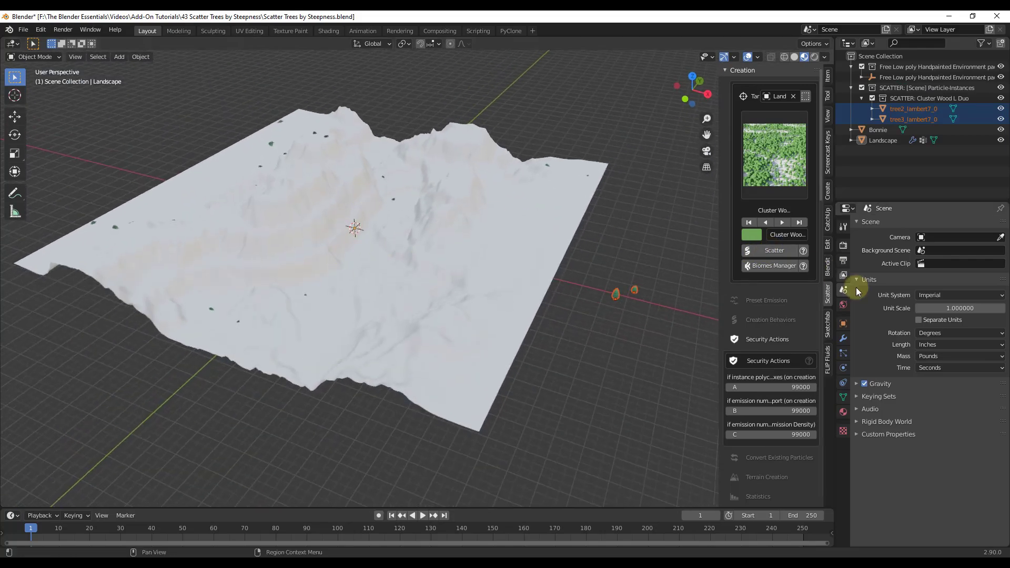
Step: Raise the scatter's Particles emission count to 1000
scroll(776, 319, "down", 10)
scroll(782, 326, "down", 9)
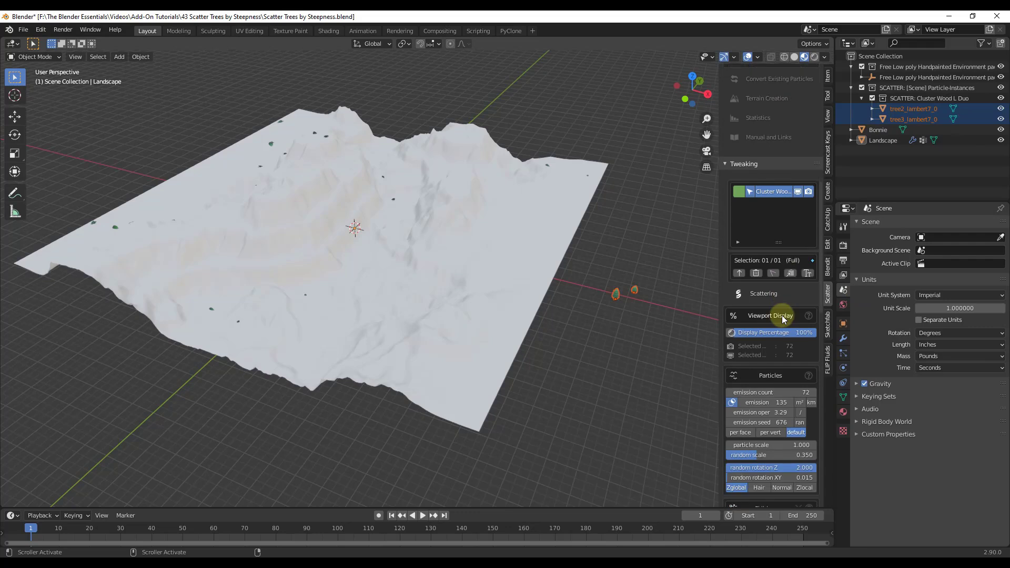
mouse_move(754, 350)
left_mouse_down()
mouse_move(870, 356)
mouse_move(767, 360)
left_mouse_up()
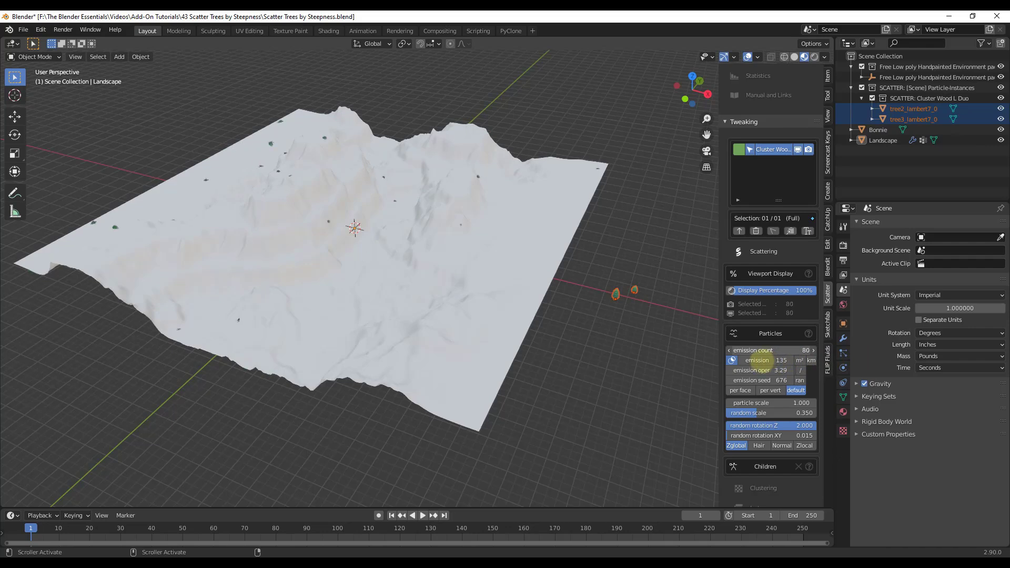
left_click(778, 350)
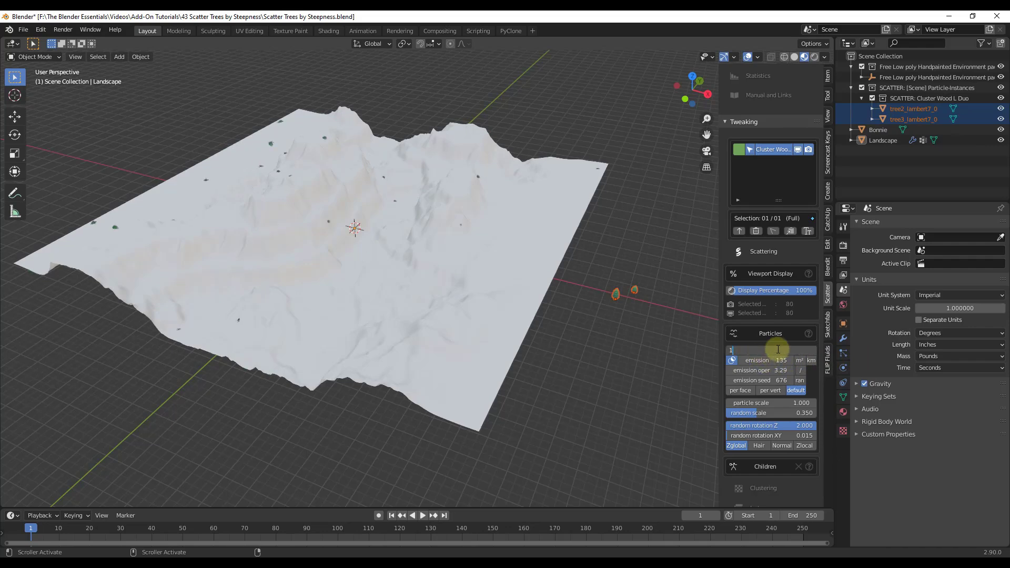
key("Return")
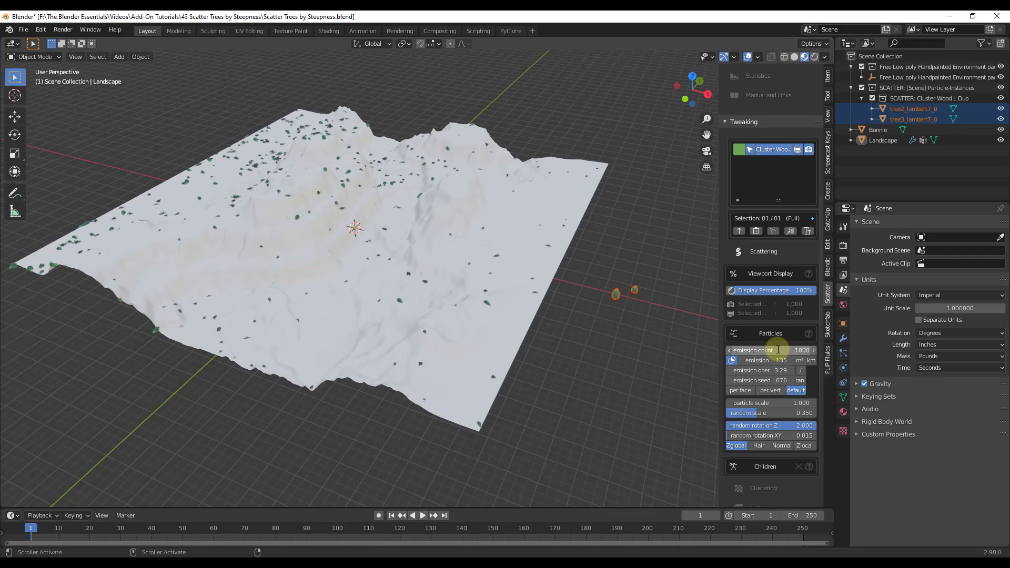
middle_click_drag(433, 336, 373, 258)
middle_click_drag(441, 289, 491, 230)
scroll(508, 294, "up", 3)
Step: Bring the two source trees beside the terrain into view and select only tree2_lambert7_0
scroll(508, 294, "up", 4)
scroll(472, 243, "down", 4)
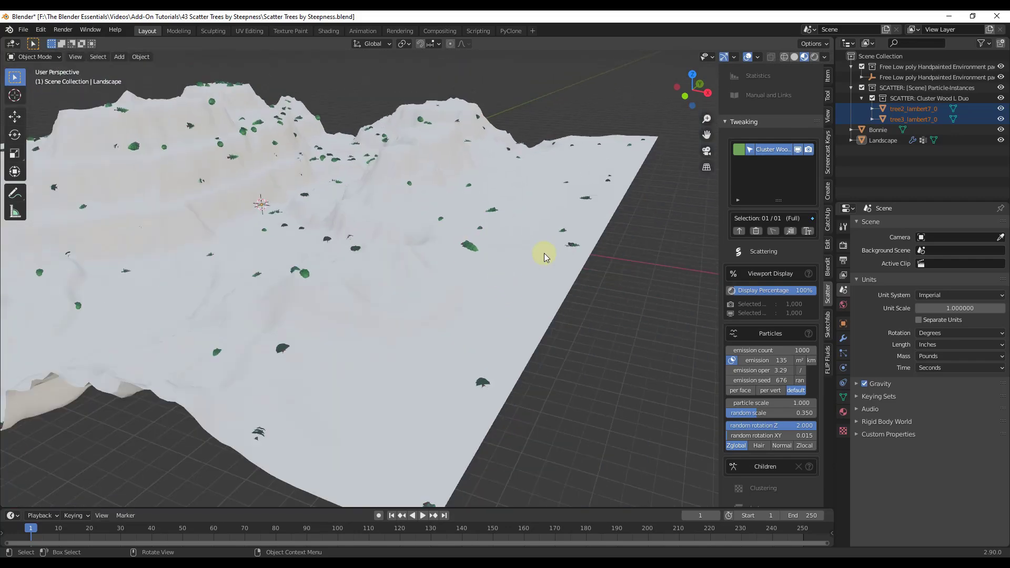
scroll(389, 245, "up", 6)
scroll(440, 241, "down", 8)
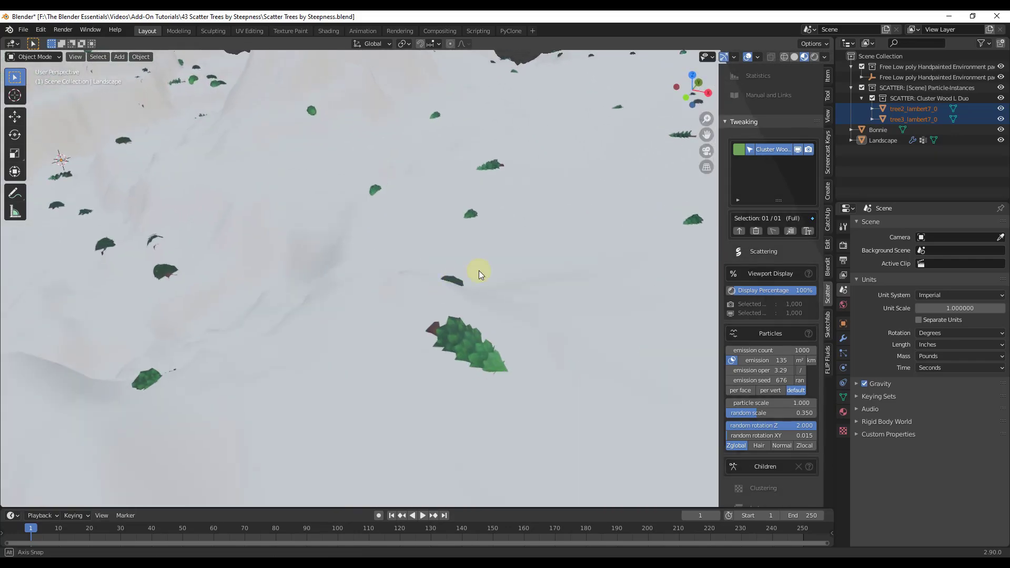
scroll(556, 390, "down", 2)
middle_click_drag(559, 380, 583, 265, "shift")
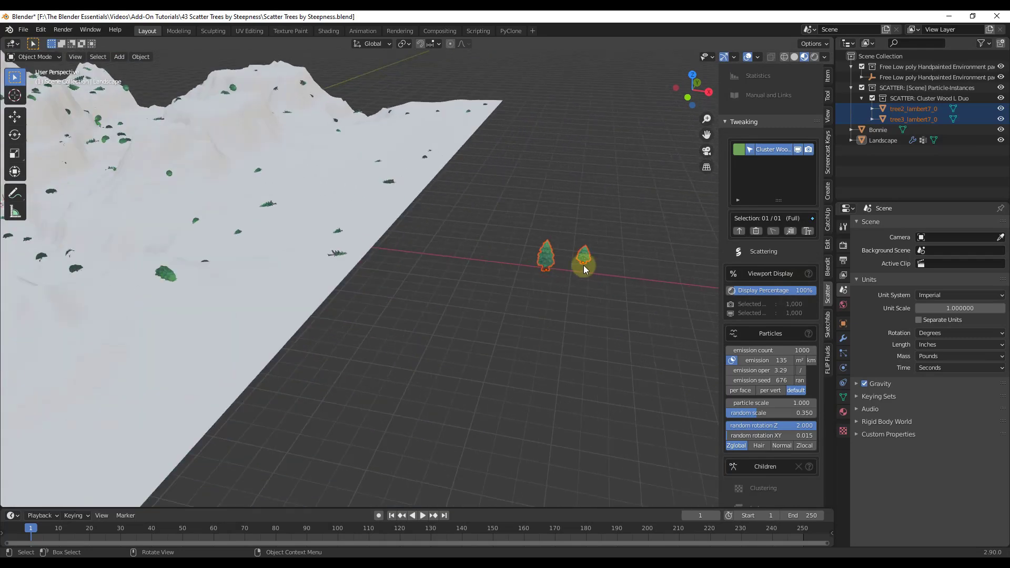
scroll(624, 258, "up", 3)
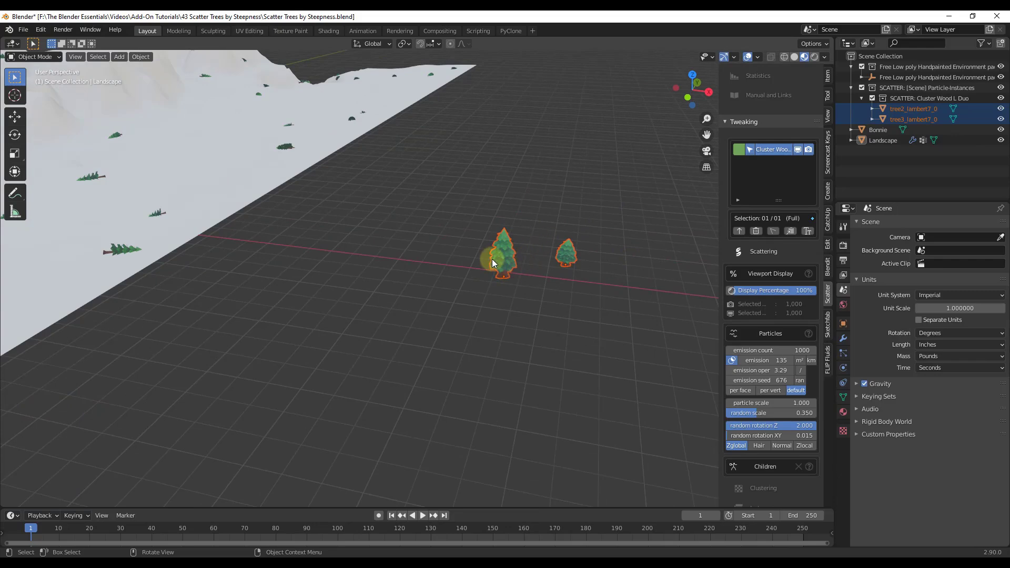
left_click(508, 266)
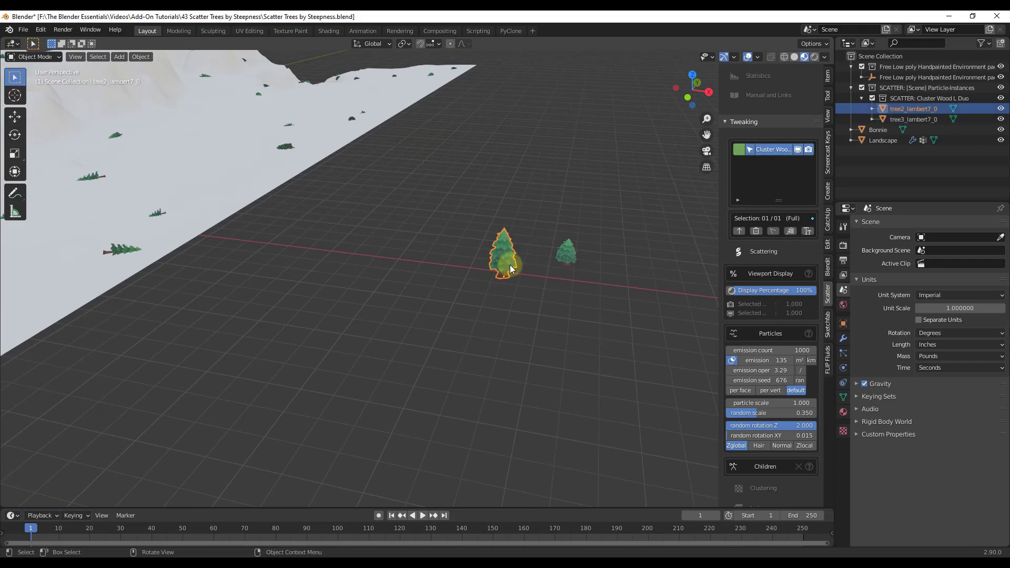
Step: Turn on Affect Only Origins in the viewport Options so transforms move only the tree's origin
left_click(825, 47)
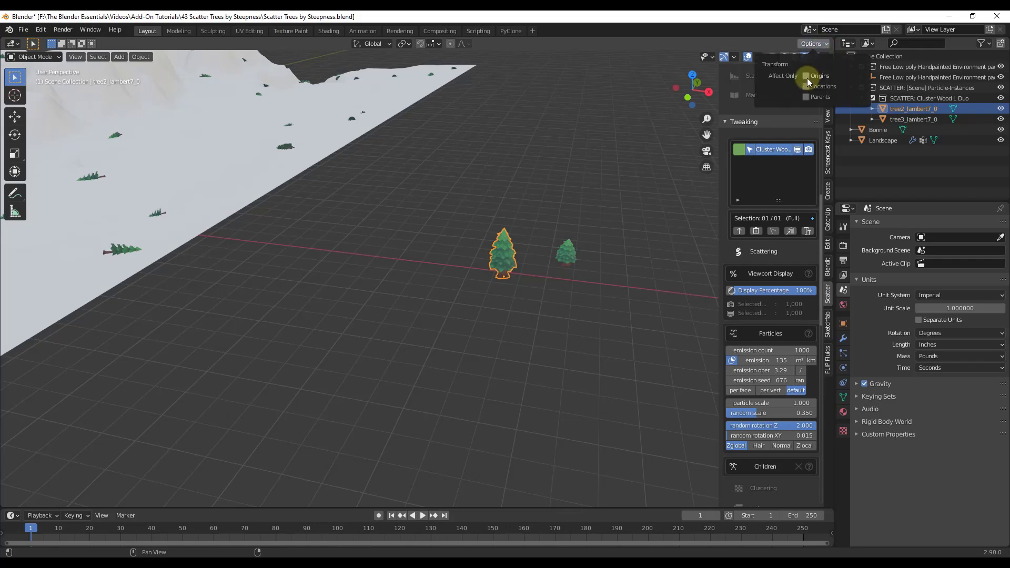
left_click(806, 74)
middle_click_drag(601, 311, 467, 284)
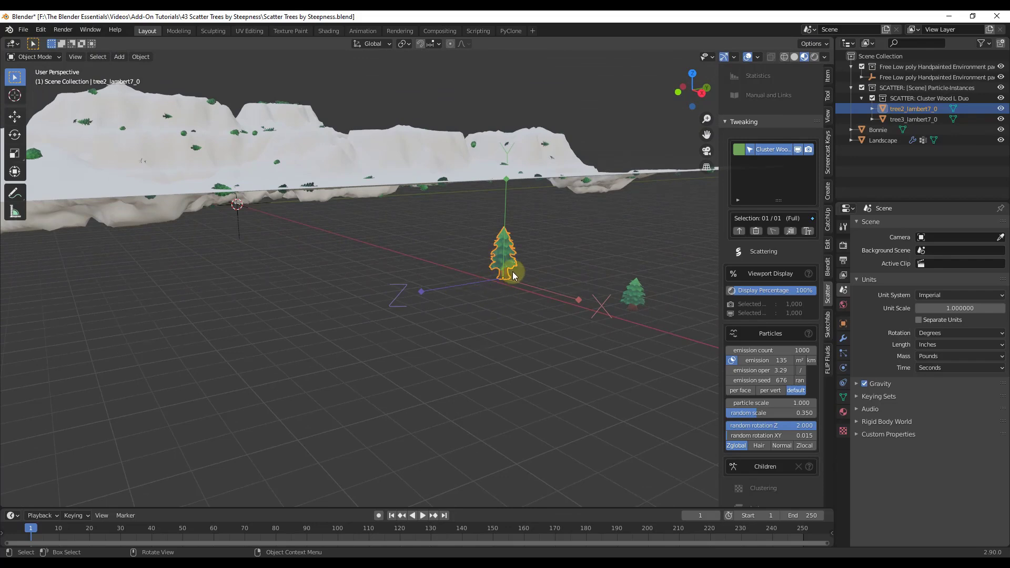
middle_click_drag(513, 268, 600, 367)
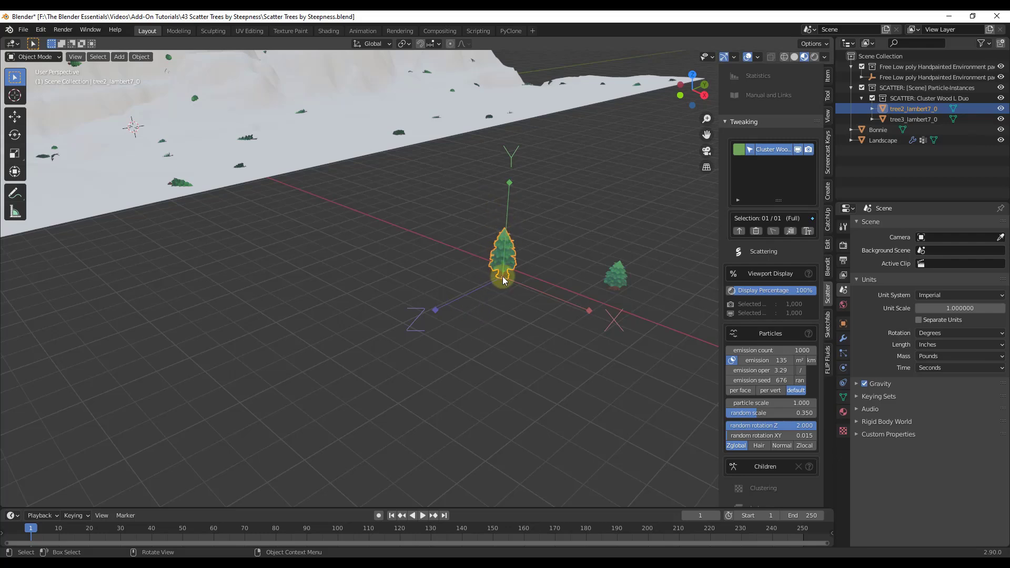
Step: Rotate tree2_lambert7_0's origin about X, setting the angle to 270° in the redo panel
key("r")
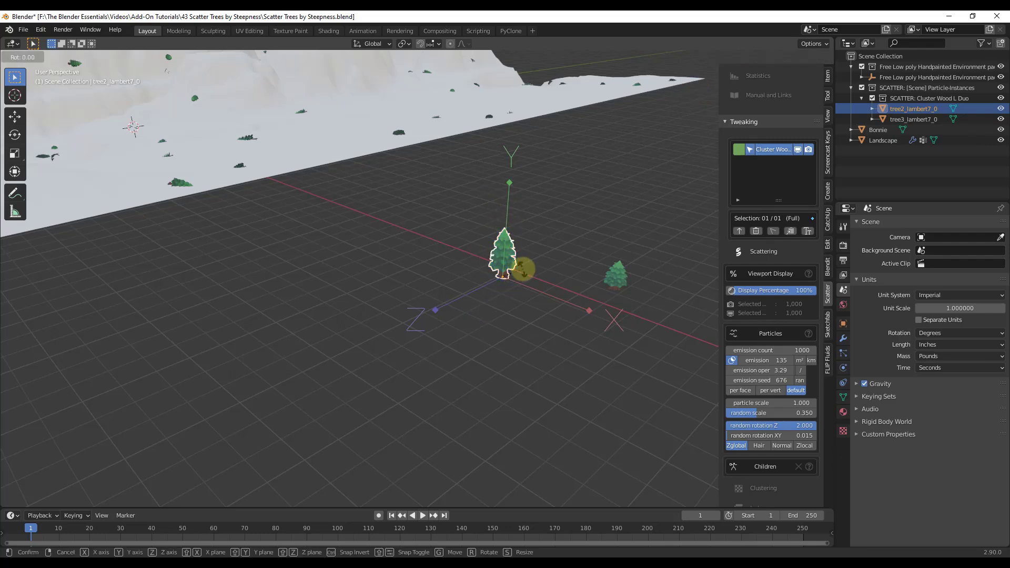
key("x")
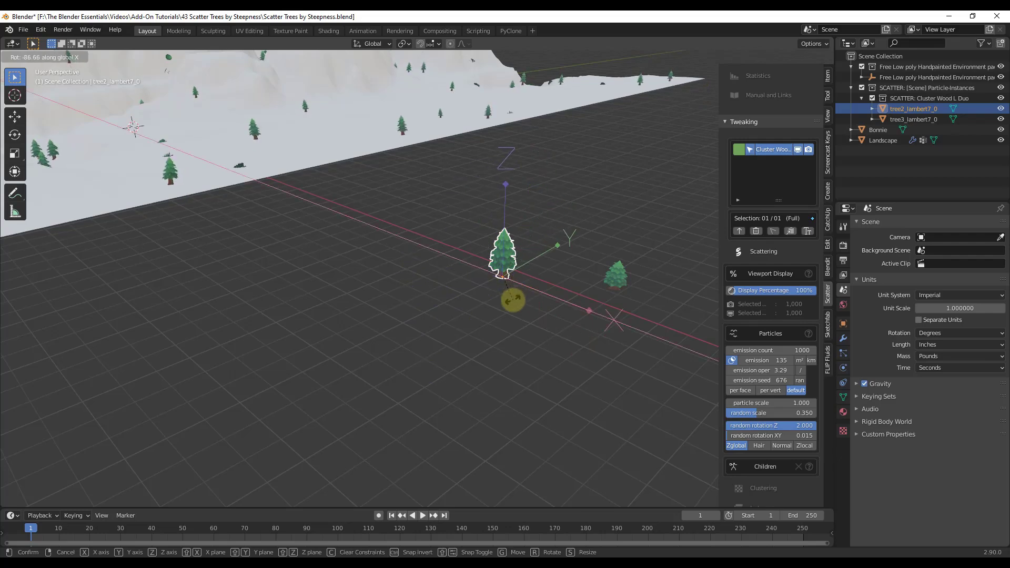
type("90")
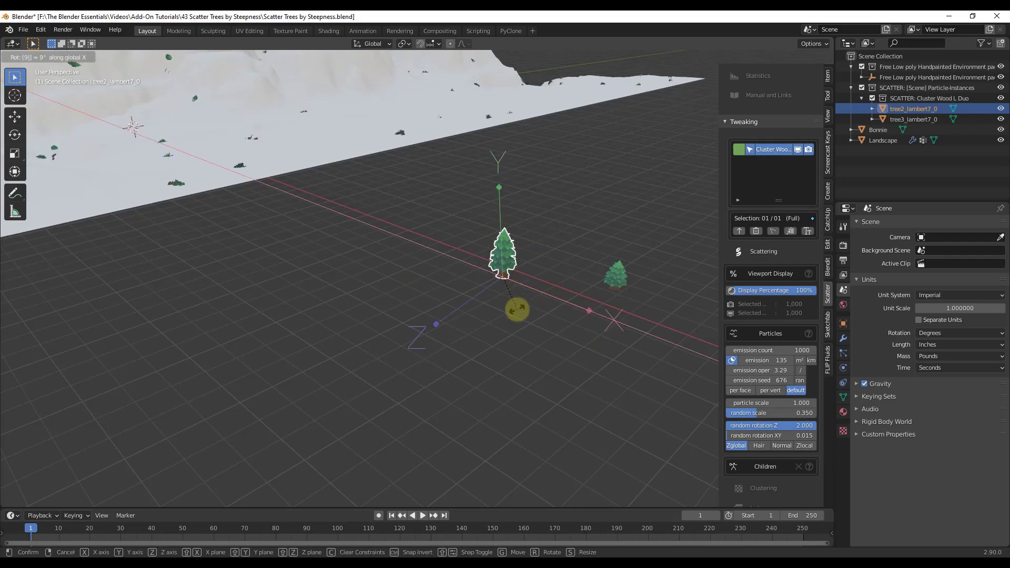
key("Return")
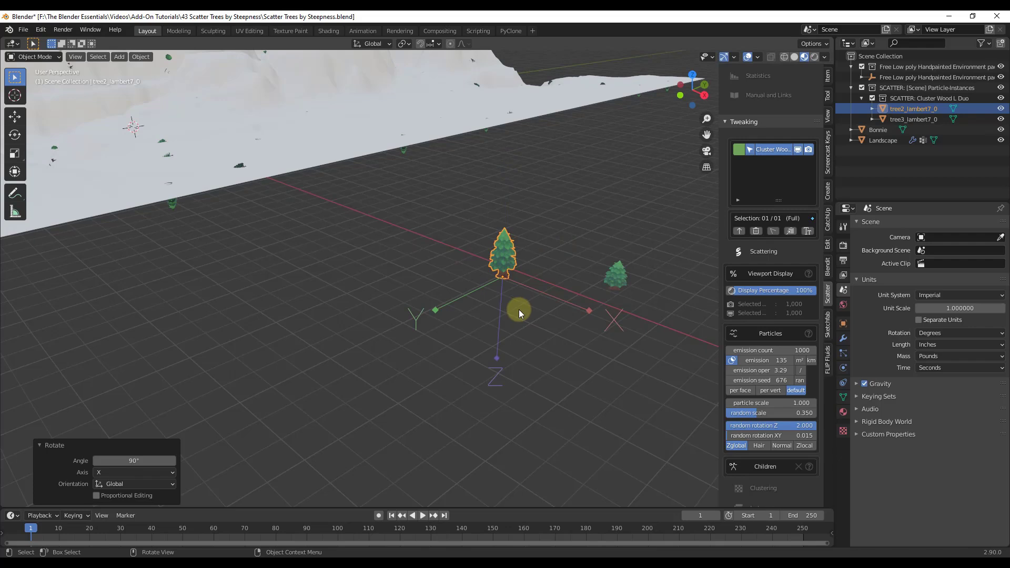
left_click(139, 460)
key("Return")
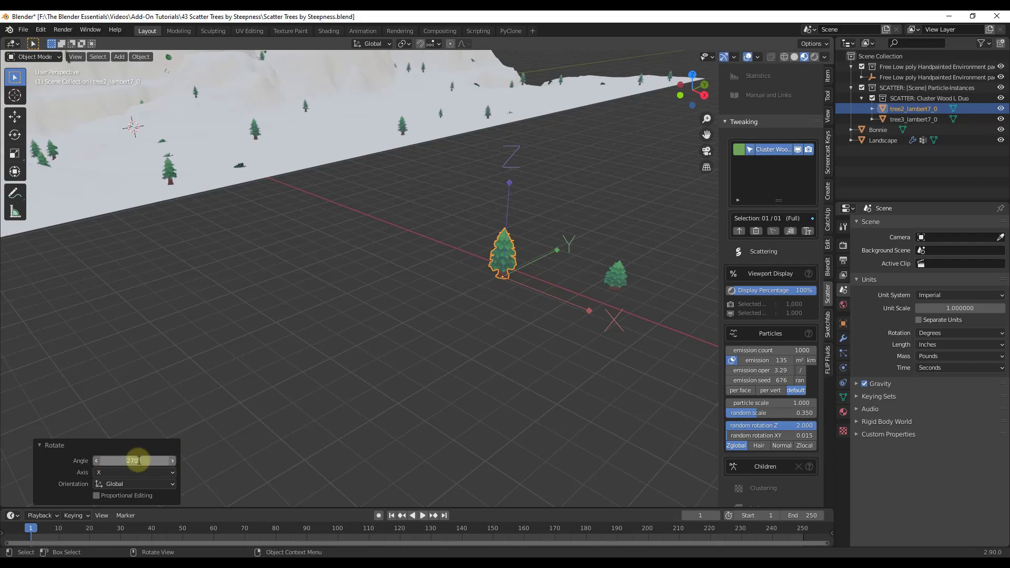
middle_click_drag(234, 282, 548, 149, "ctrl")
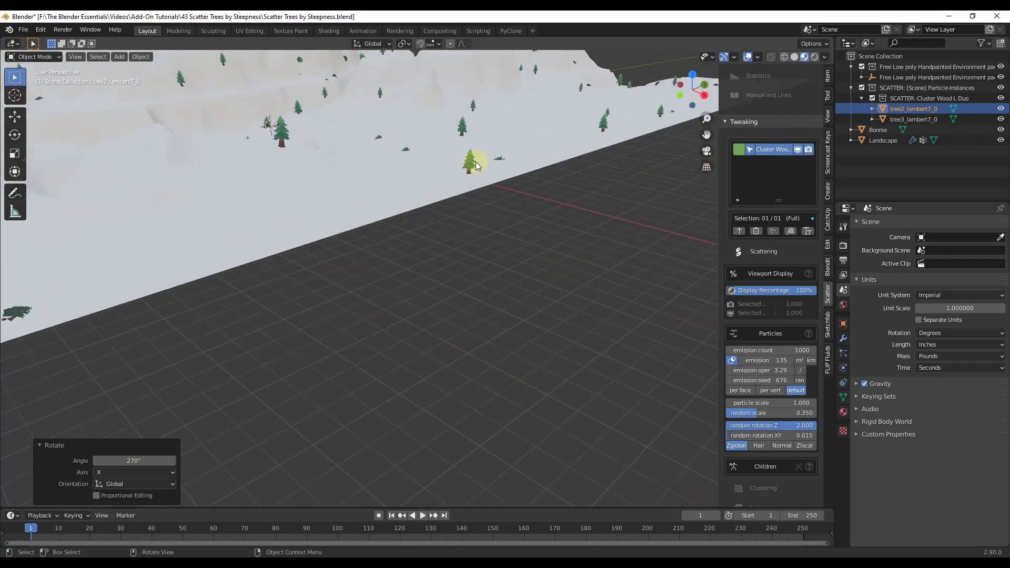
middle_click_drag(304, 162, 545, 207, "ctrl")
Step: Rotate tree3_lambert7_0's origin 270° about X as well
left_click(541, 201)
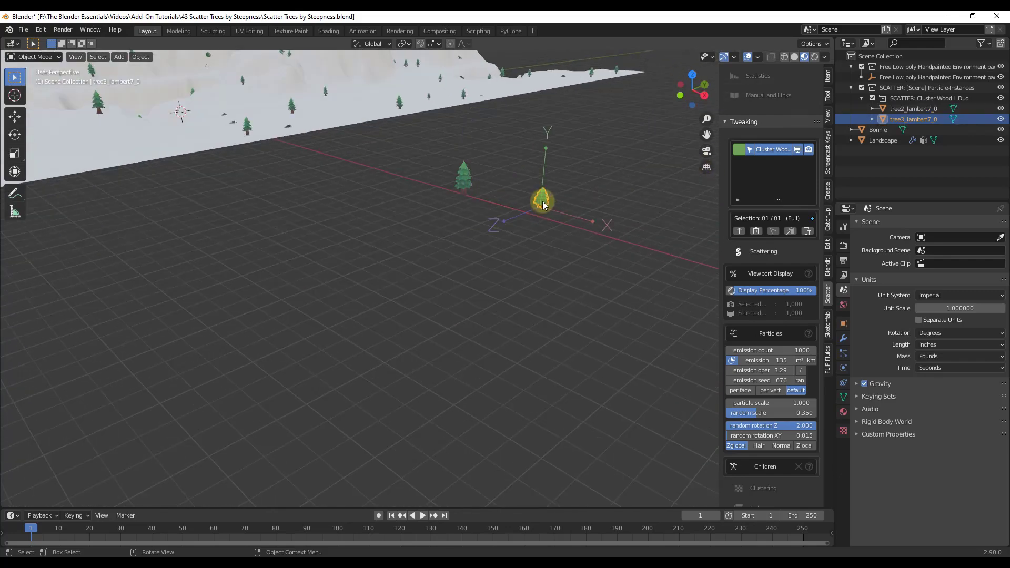
scroll(543, 201, "up", 6)
key("r")
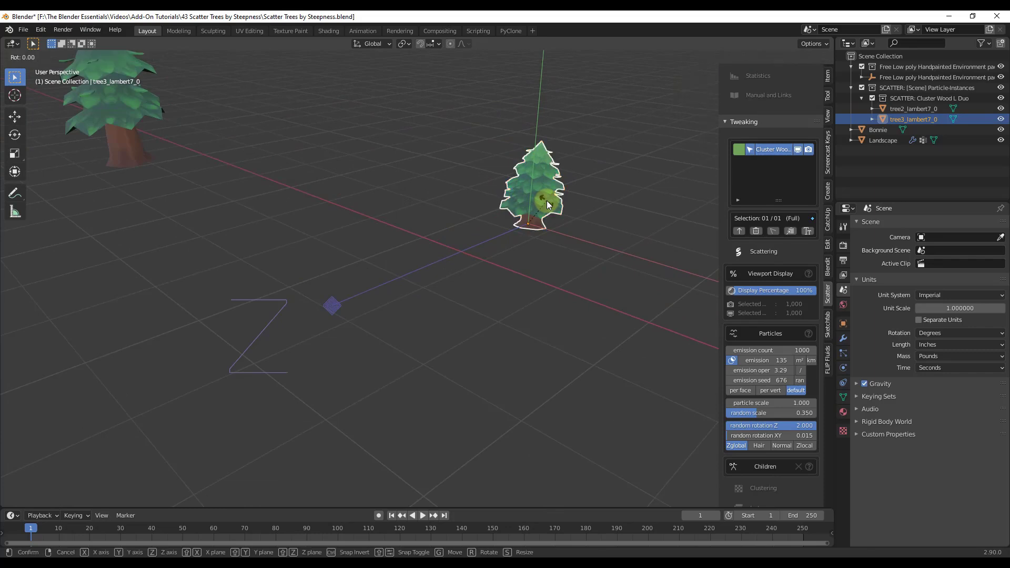
key("y")
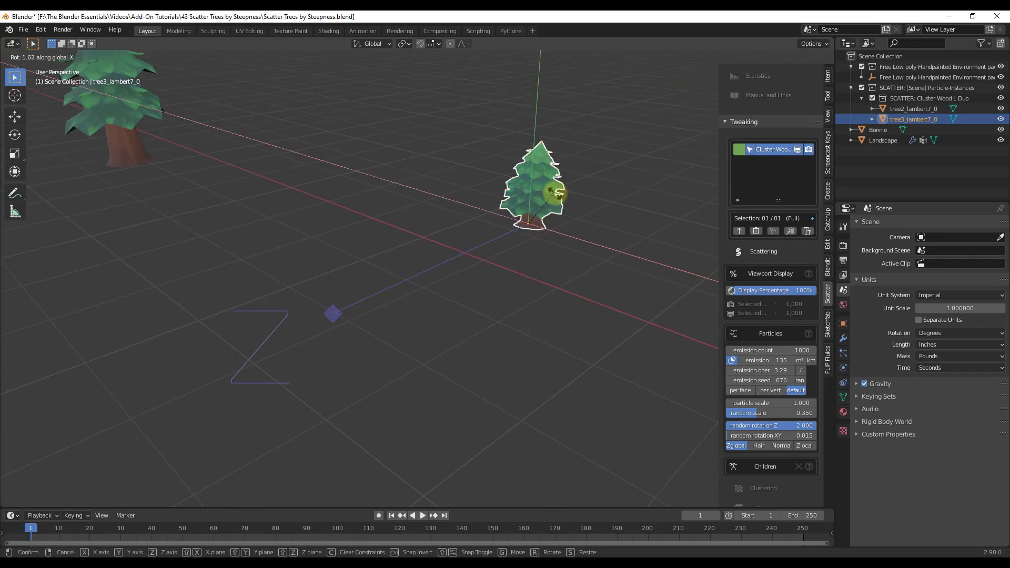
type("270")
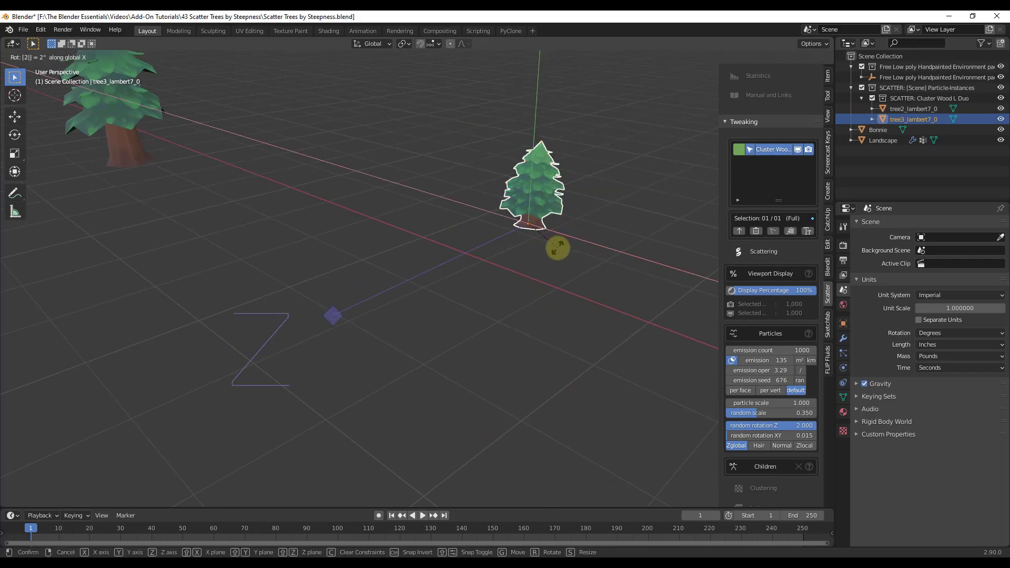
key("Return")
middle_click_drag(556, 248, 600, 228)
scroll(600, 228, "down", 5)
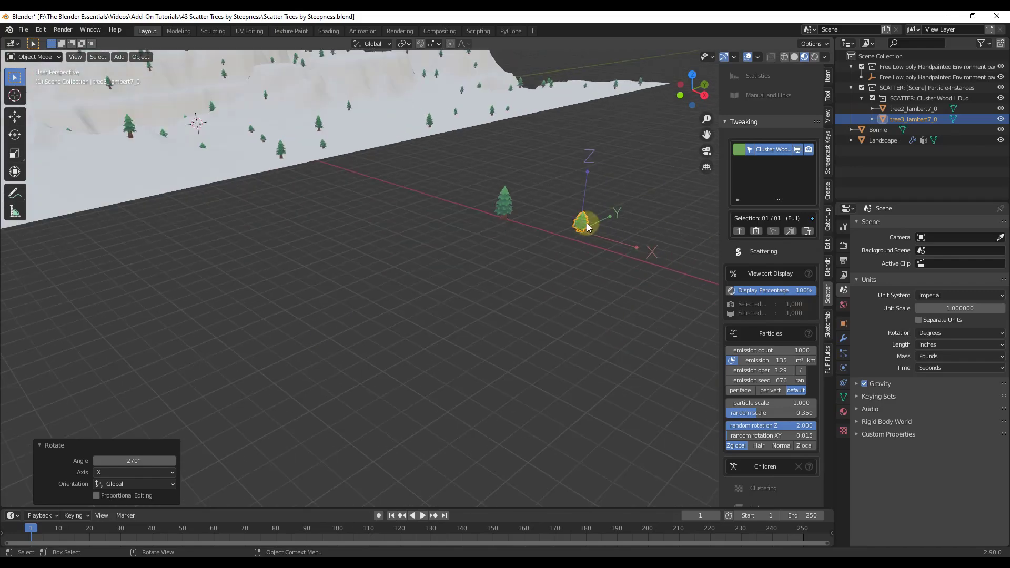
middle_click_drag(377, 178, 209, 156)
Step: Raise the scatter's emission count to 2000
scroll(484, 170, "down", 5)
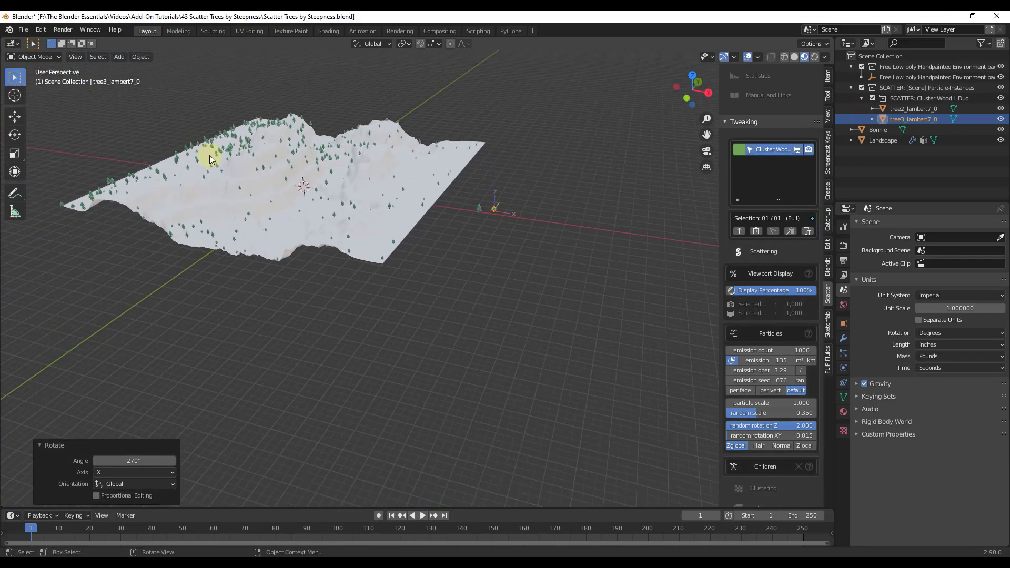
scroll(252, 144, "up", 5)
scroll(290, 165, "down", 2)
middle_click_drag(289, 165, 401, 172)
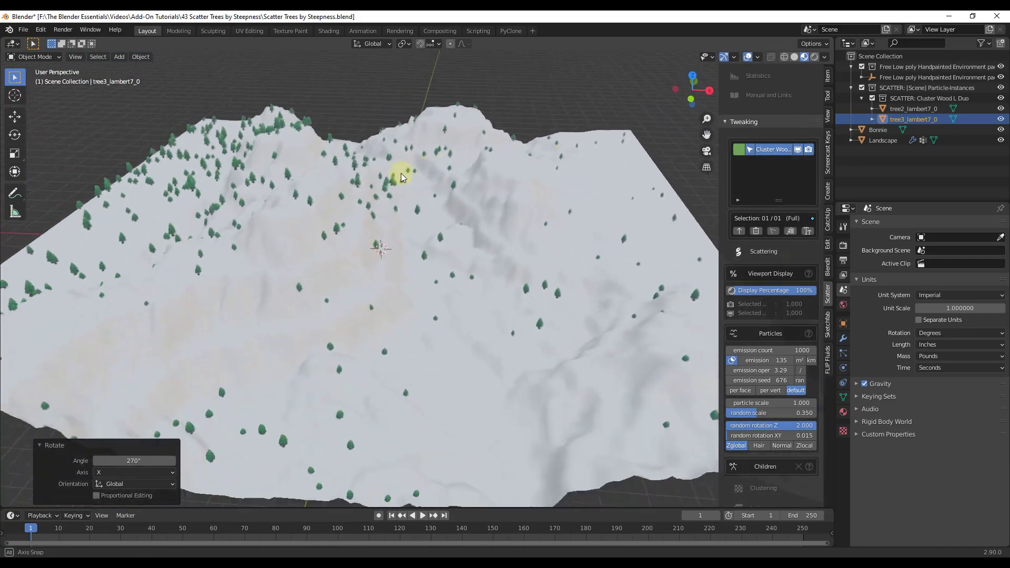
scroll(344, 172, "down", 4)
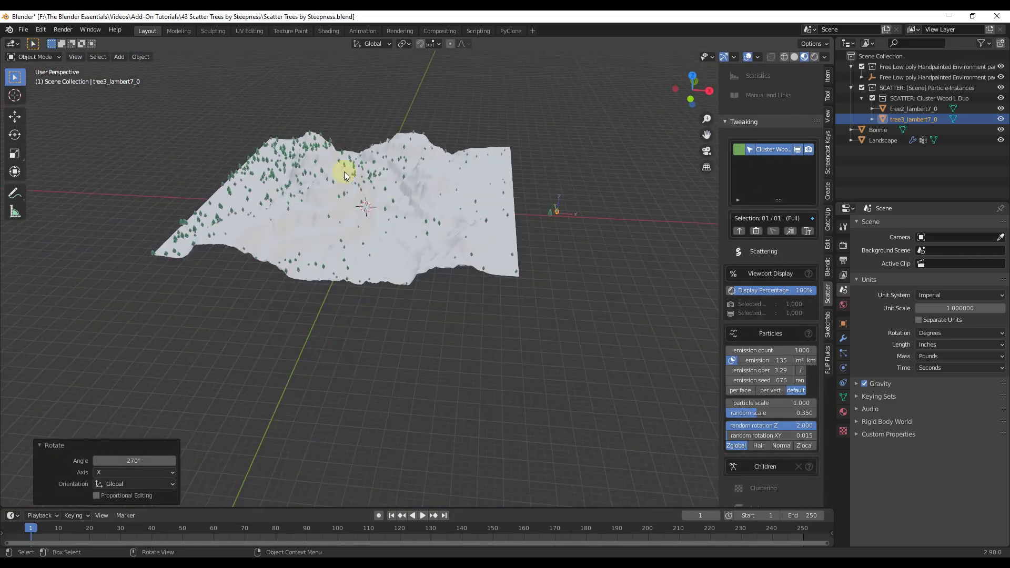
left_click(773, 351)
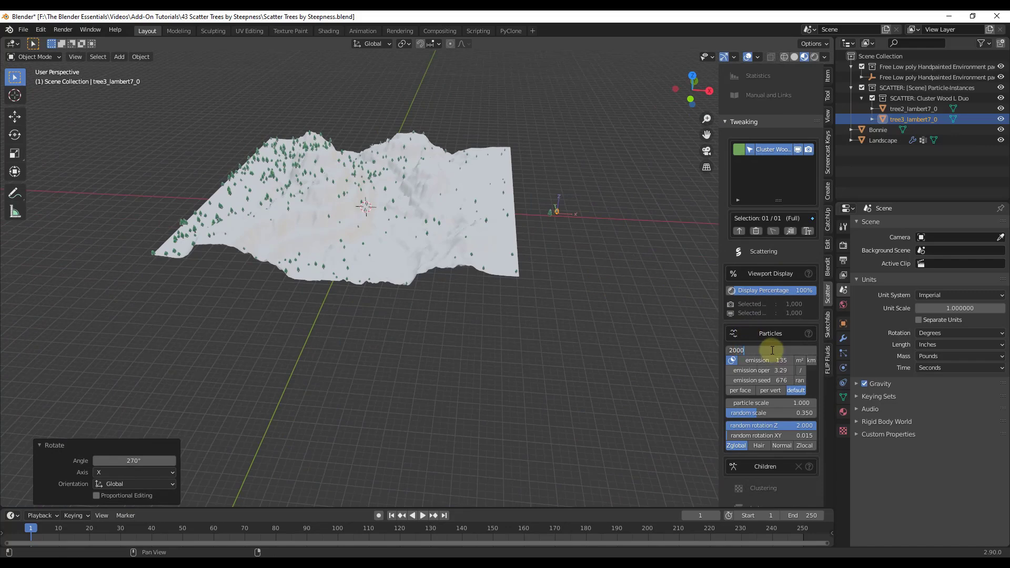
key("Return")
Step: Look over the tree-covered slopes and switch the viewport to Solid shading
middle_click_drag(453, 222, 360, 150)
scroll(382, 237, "up", 5)
scroll(379, 226, "down", 4)
middle_click_drag(377, 219, 428, 122)
scroll(309, 291, "up", 3)
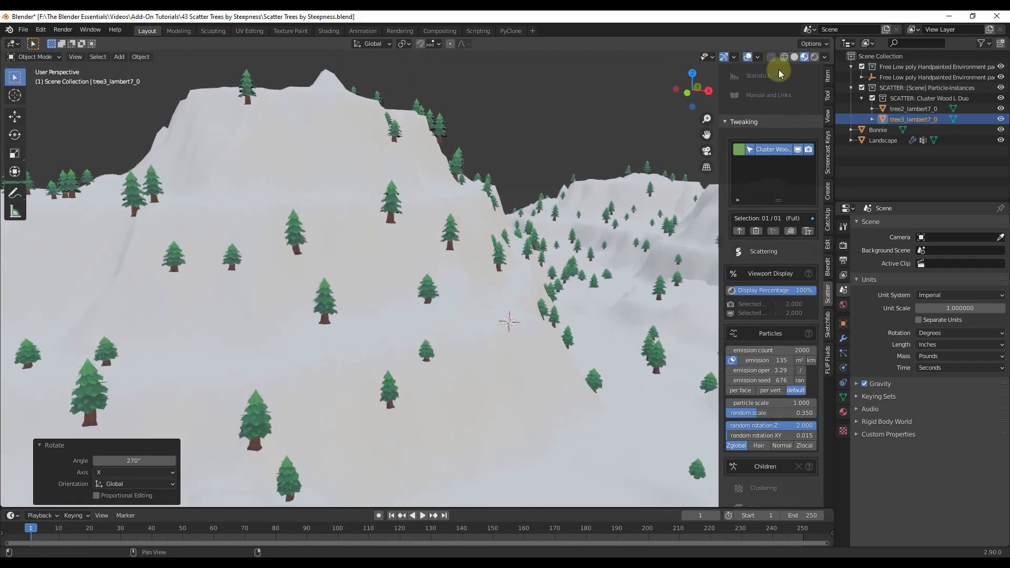
left_click(794, 57)
Step: Switch the viewport to Material Preview to see green trees on white snow
mouse_move(566, 267)
middle_mouse_down()
mouse_move(377, 276)
mouse_move(491, 249)
middle_mouse_up()
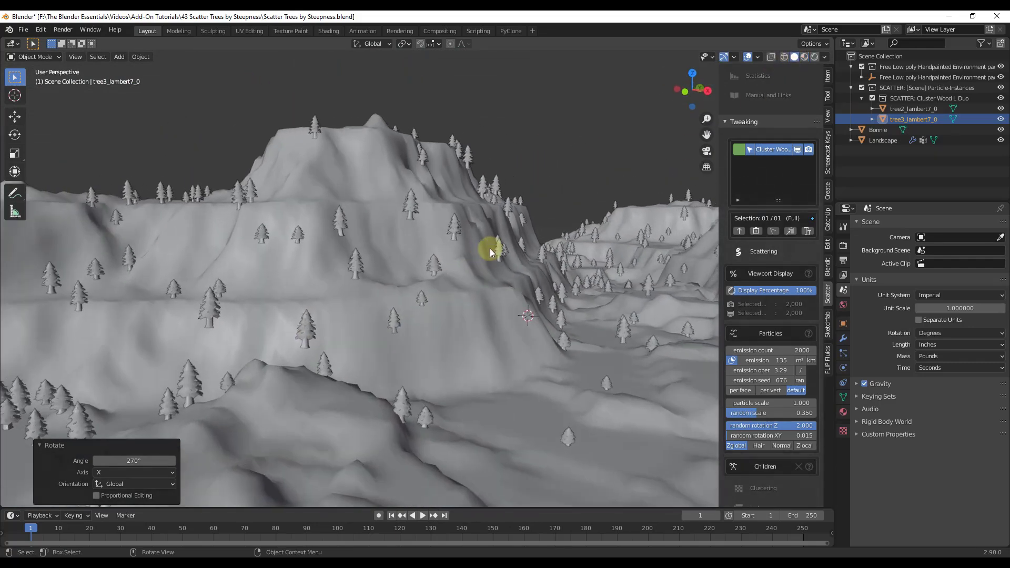
scroll(516, 267, "up", 6)
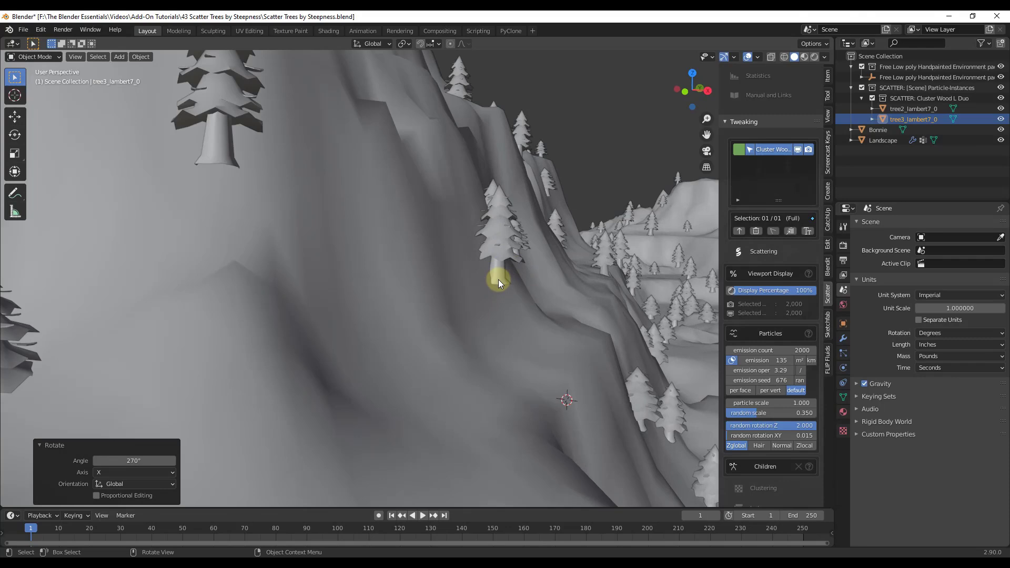
scroll(495, 279, "down", 6)
middle_click_drag(526, 309, 487, 266)
scroll(614, 280, "down", 6)
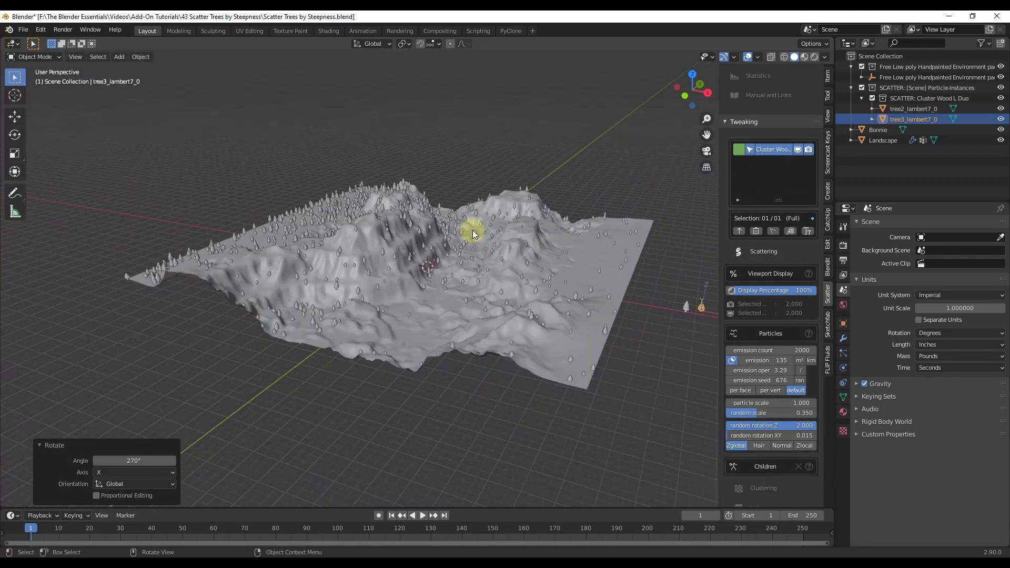
left_click(804, 57)
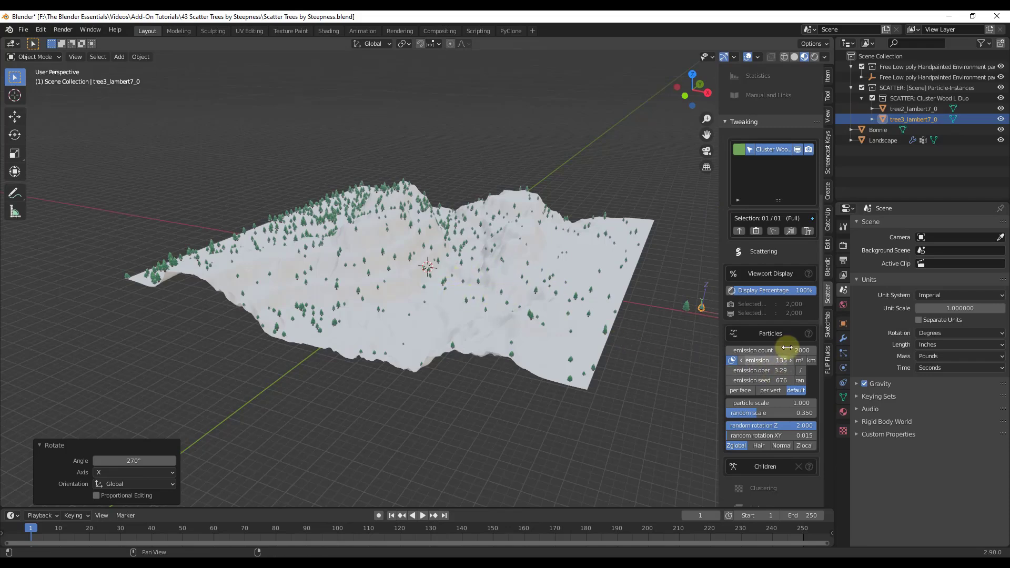
Step: Add a Slope mask to the scatter and select the Landscape
scroll(782, 342, "down", 12)
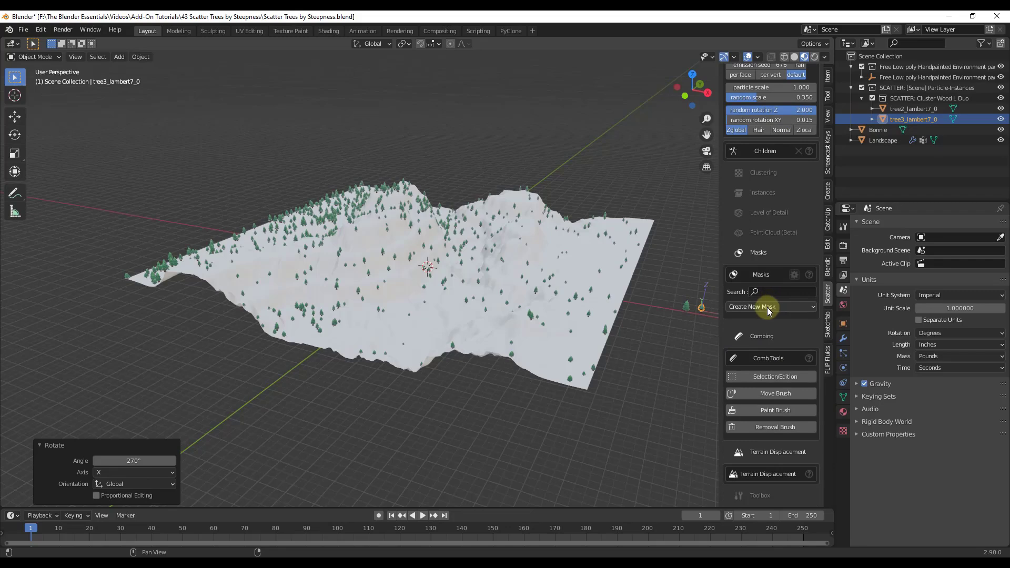
left_click(767, 310)
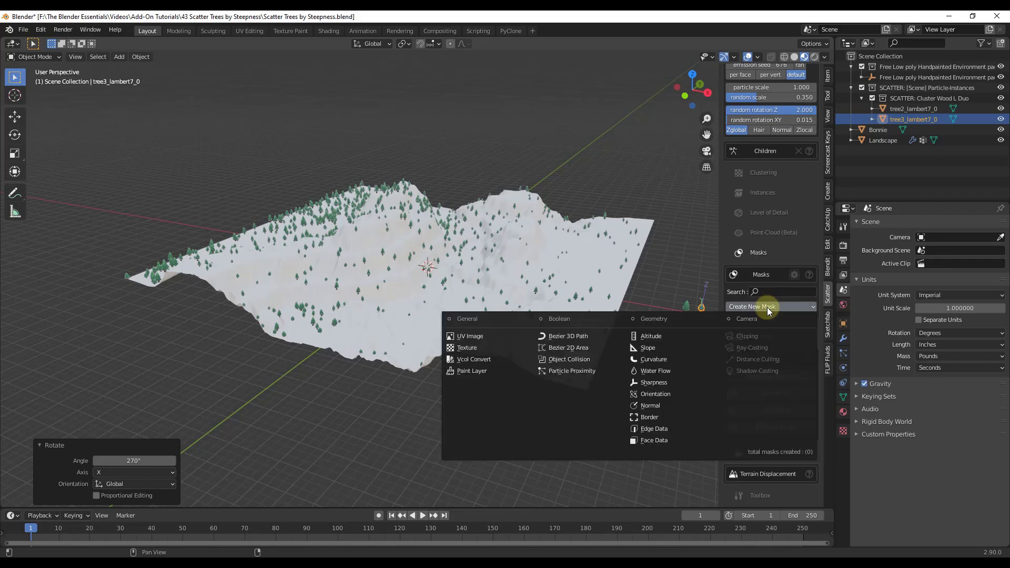
left_click(645, 349)
left_click(451, 281)
Step: Raise the Particles emission count to 3000
scroll(451, 282, "up", 5)
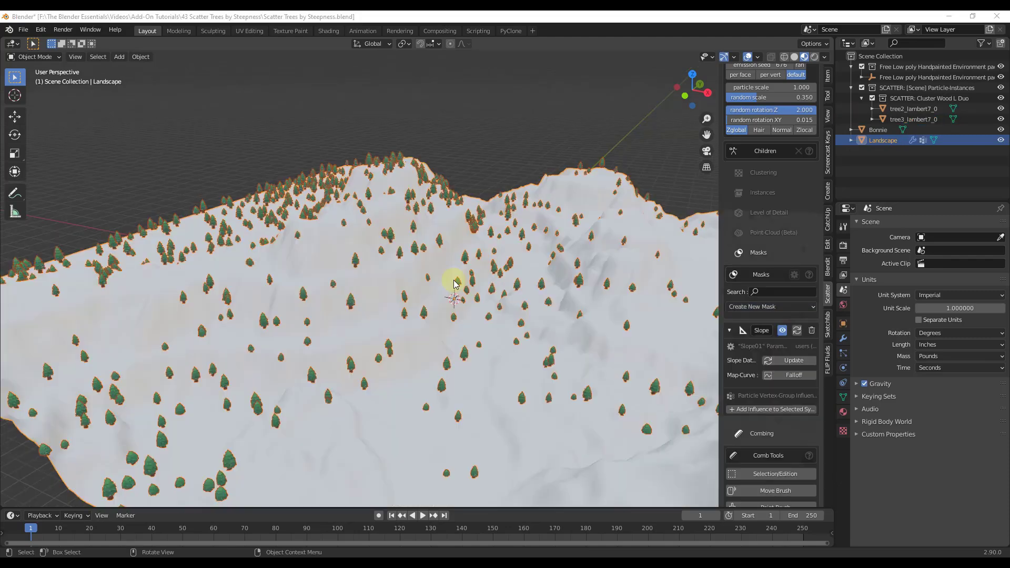
scroll(514, 287, "down", 3)
scroll(367, 280, "up", 3)
scroll(363, 247, "down", 3)
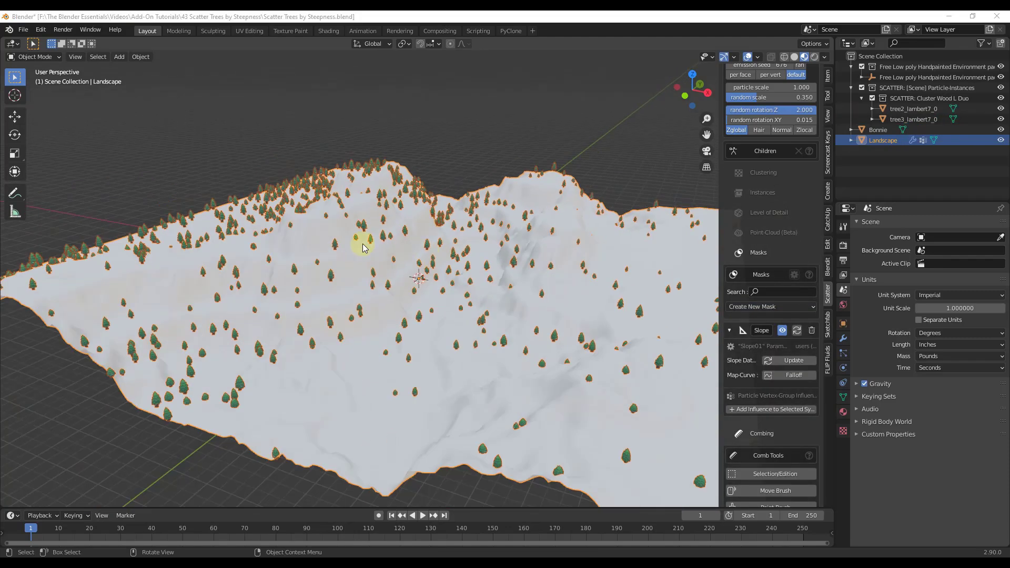
scroll(500, 242, "up", 3)
scroll(792, 324, "up", 5)
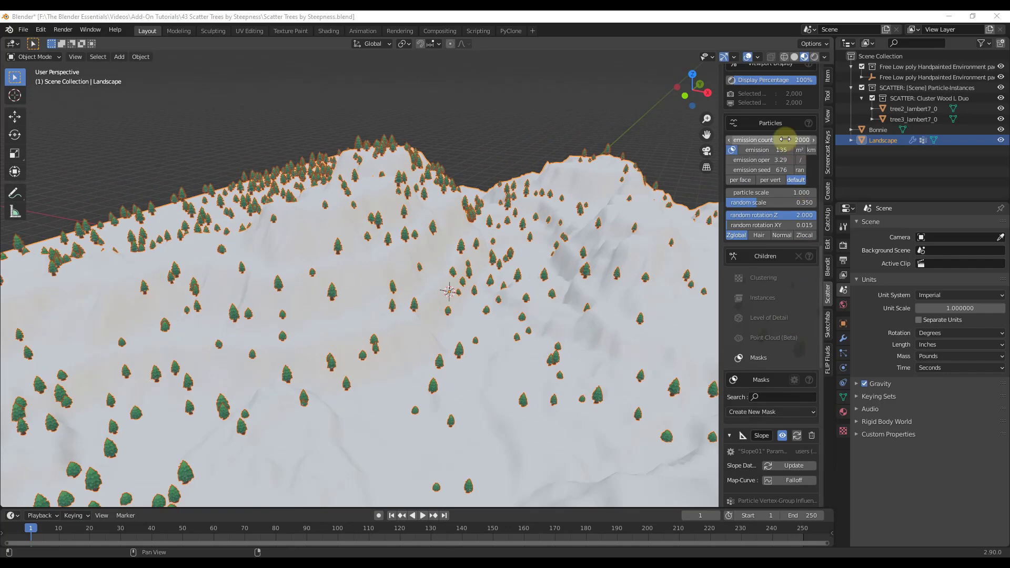
left_click_drag(781, 139, 795, 139)
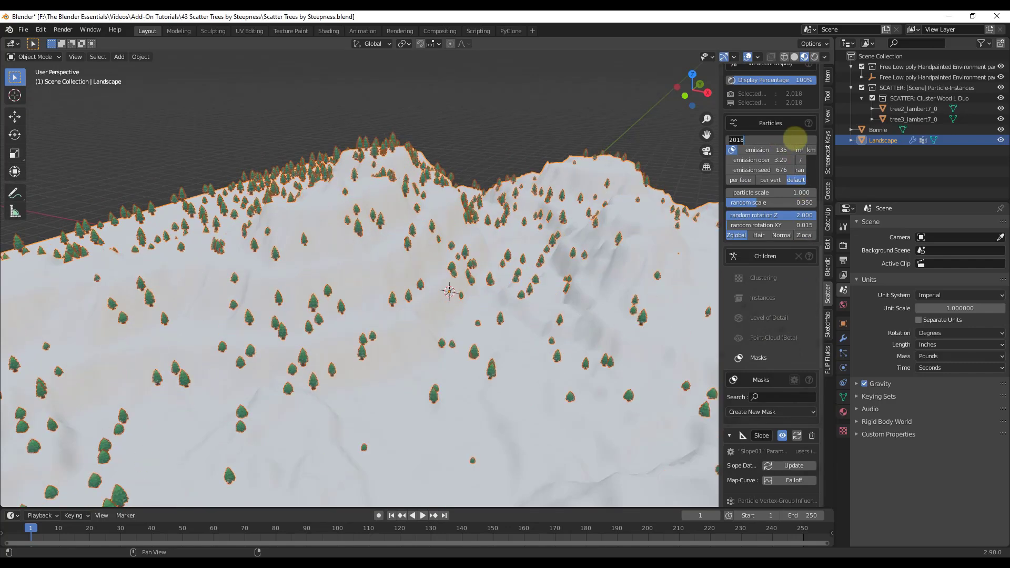
key("Return")
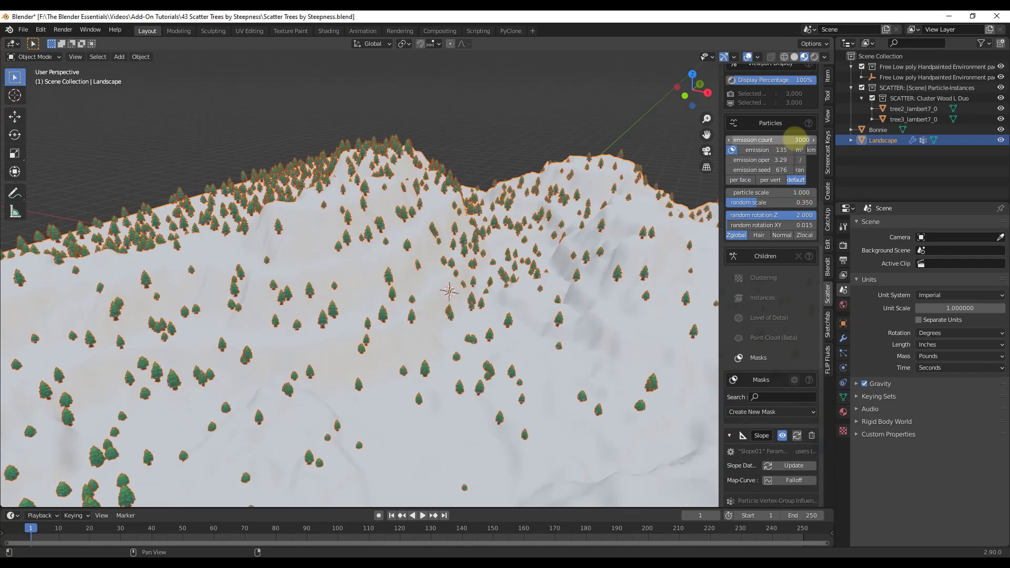
middle_click_drag(623, 198, 437, 292)
scroll(501, 235, "up", 3)
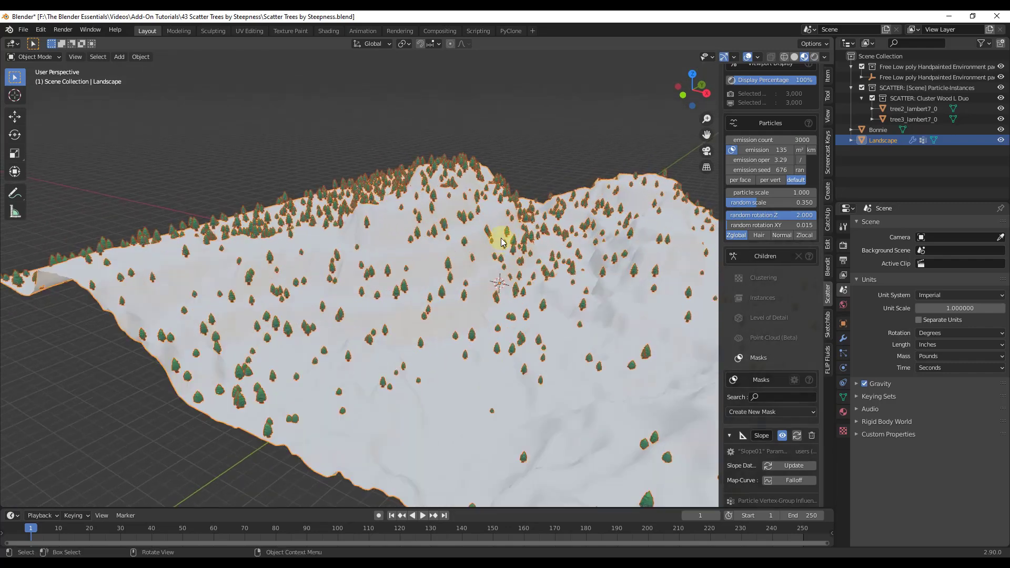
scroll(769, 313, "down", 6)
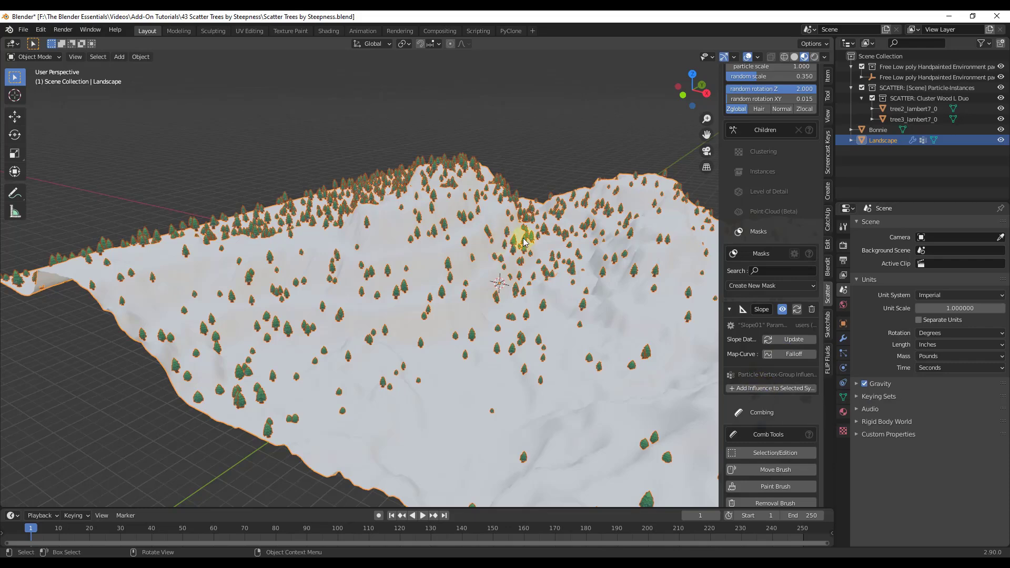
Step: Reselect the Landscape and add the Slope mask's influence to the selected scatter system
left_click(553, 167)
left_click(524, 257)
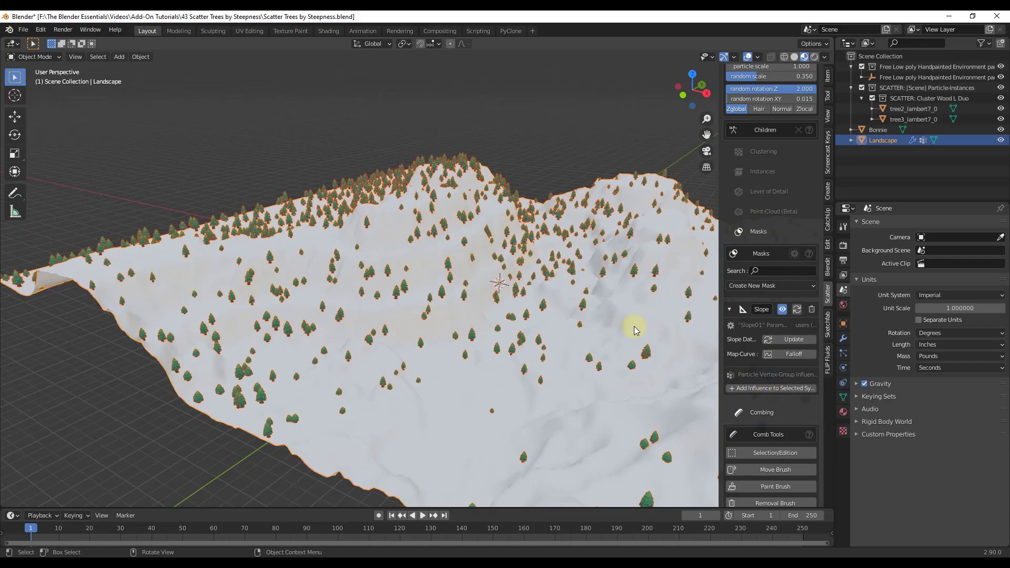
left_click(753, 389)
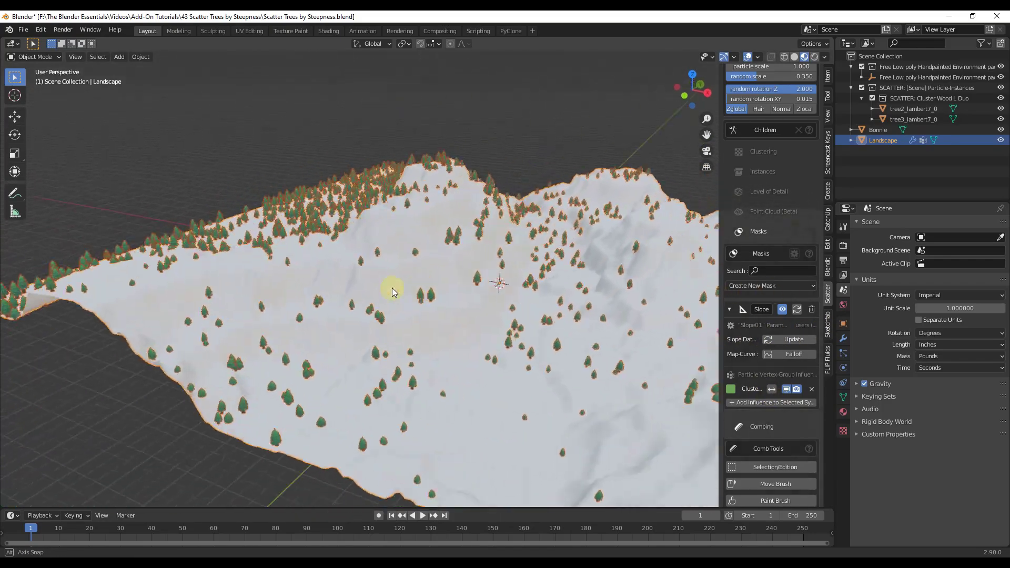
middle_click_drag(390, 288, 524, 240)
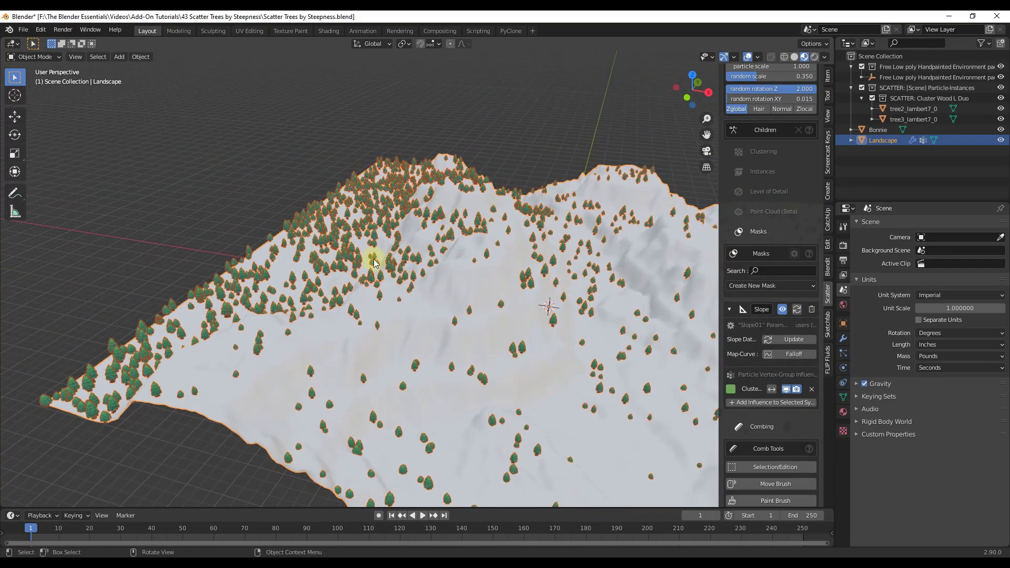
middle_click_drag(375, 263, 327, 191)
scroll(517, 354, "up", 6)
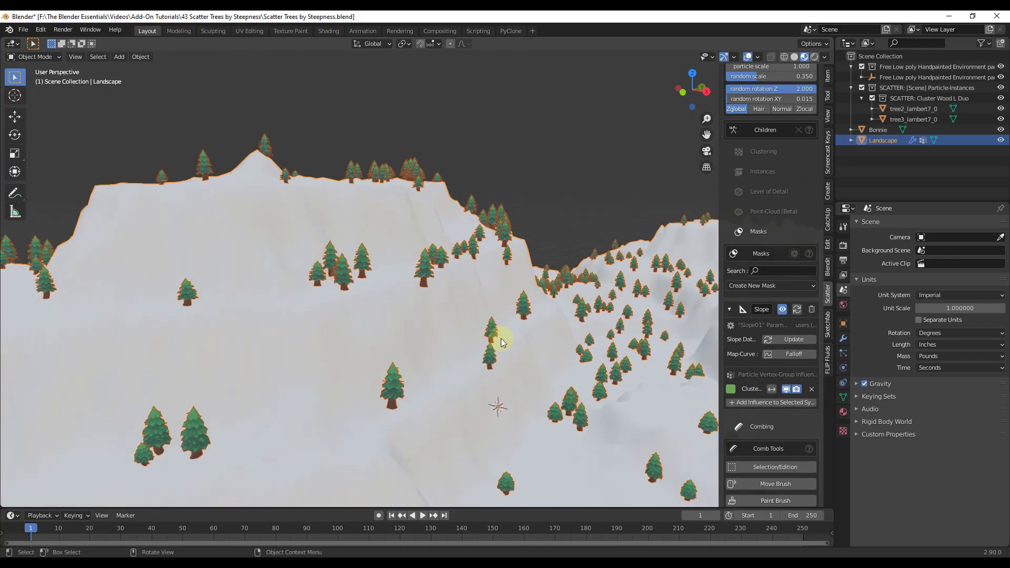
Step: Reshape the Slope mask's falloff curve: invert the ramp and raise its falloff maximum to 47%
left_click(787, 356)
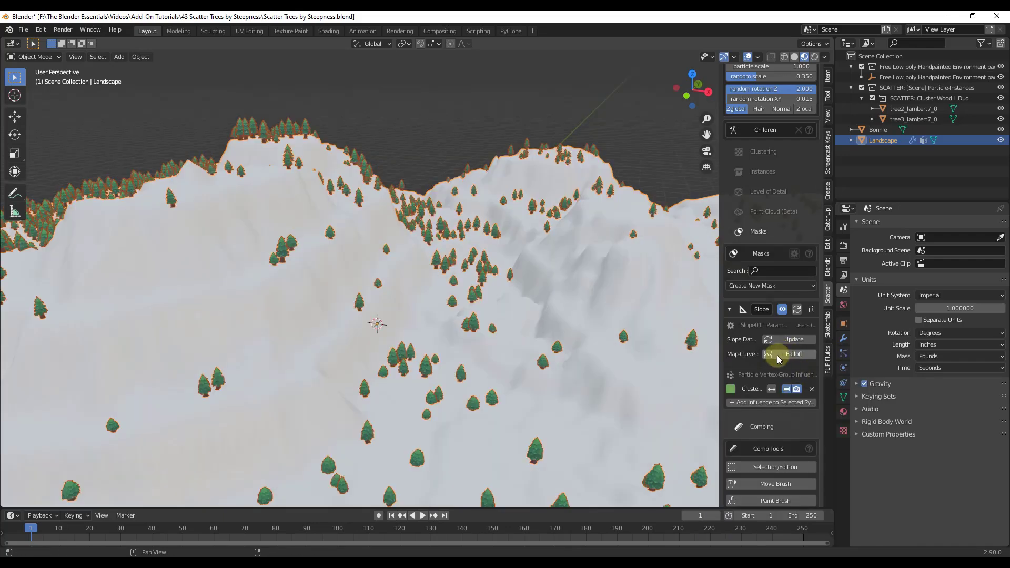
left_click(779, 354)
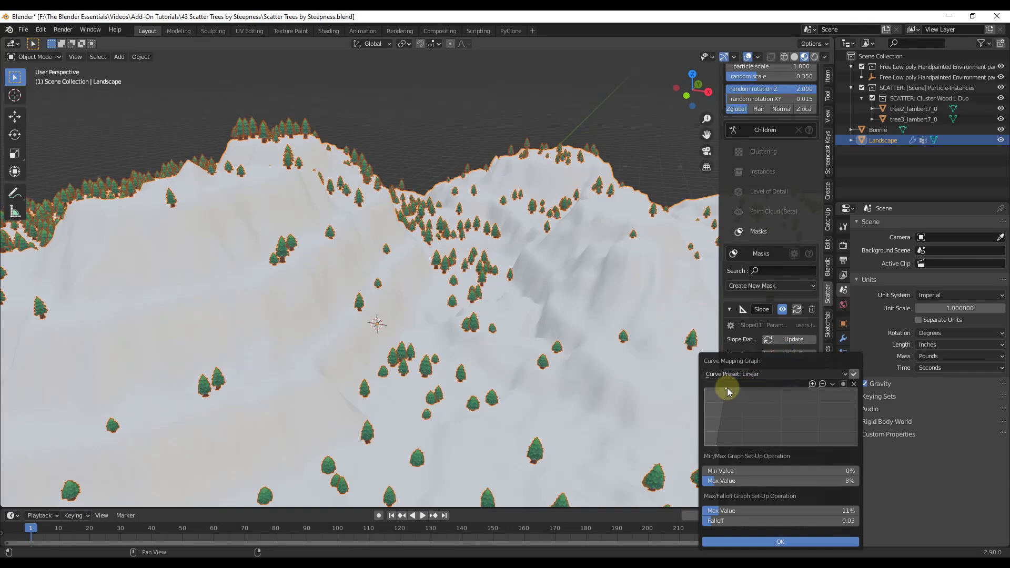
left_click_drag(727, 390, 798, 352)
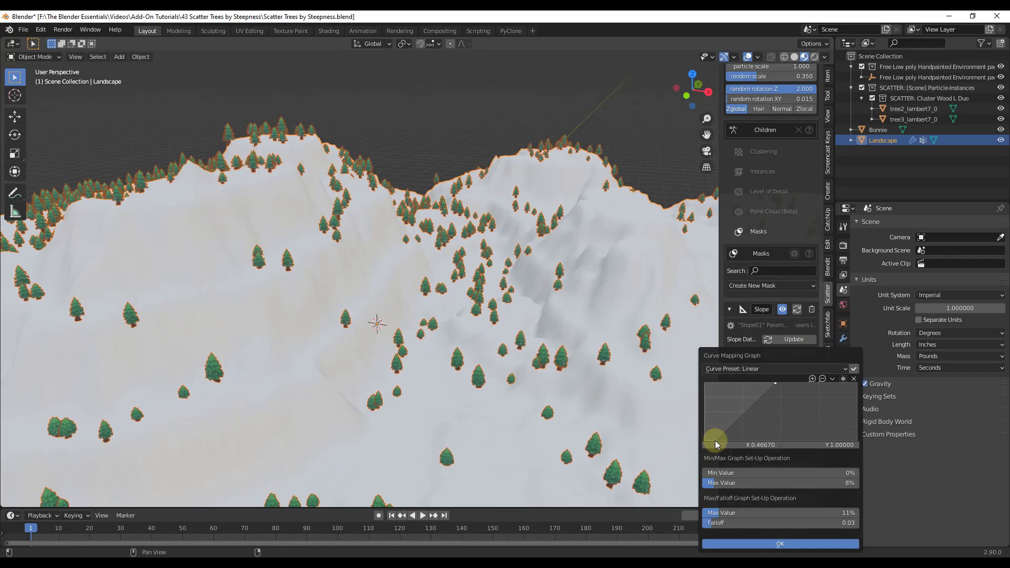
left_click_drag(716, 441, 755, 434)
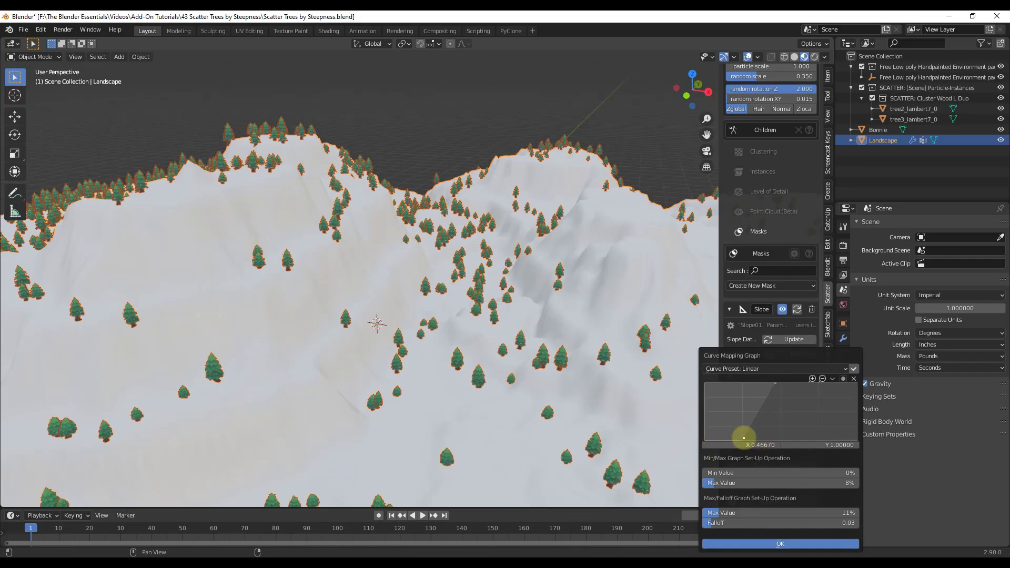
left_click_drag(737, 483, 688, 487)
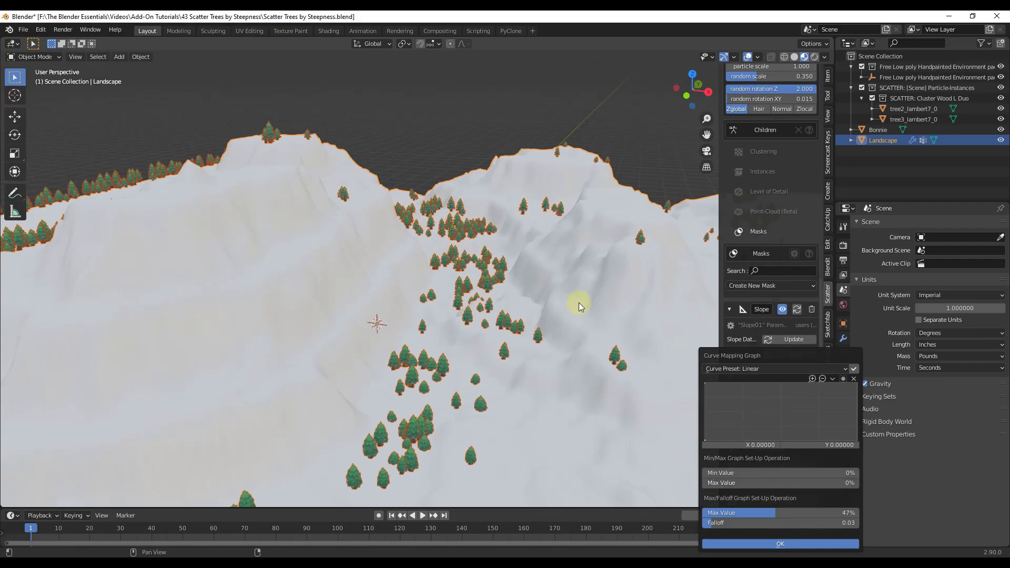
left_click(461, 241)
scroll(488, 296, "down", 6)
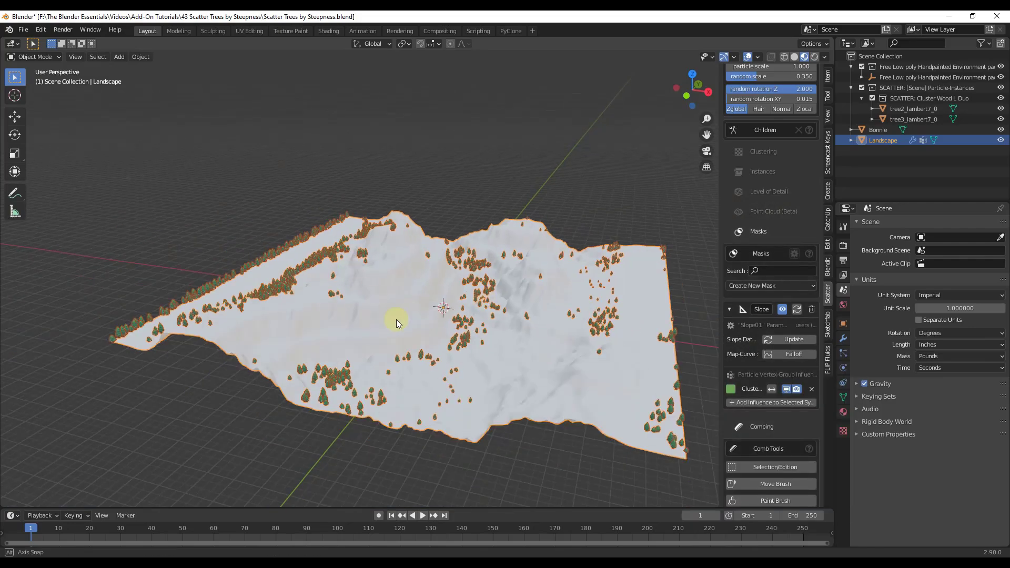
middle_click_drag(396, 320, 474, 294)
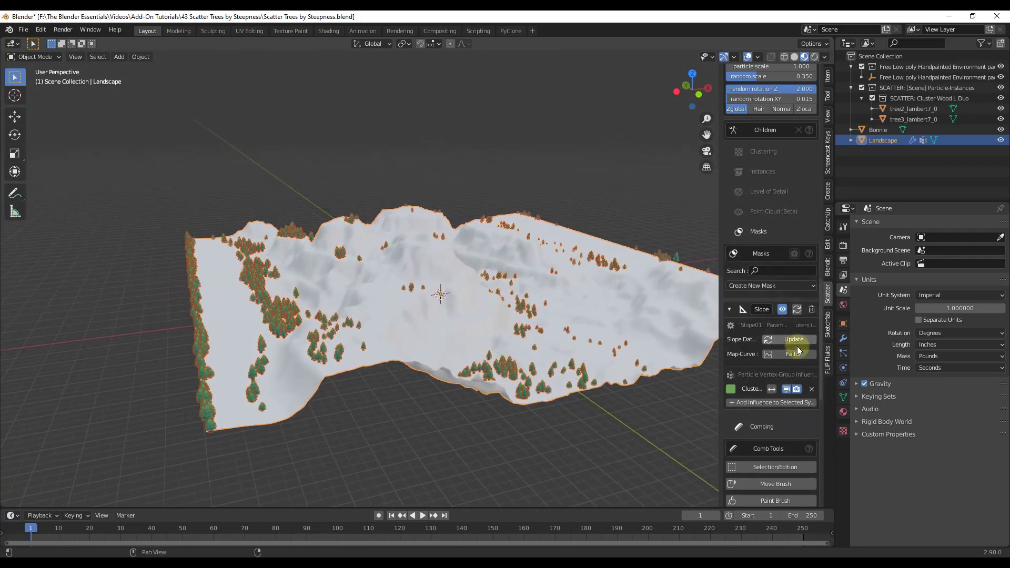
Step: Set the Slope mask's maximum to 3% and try a different minimum slope value
left_click(790, 354)
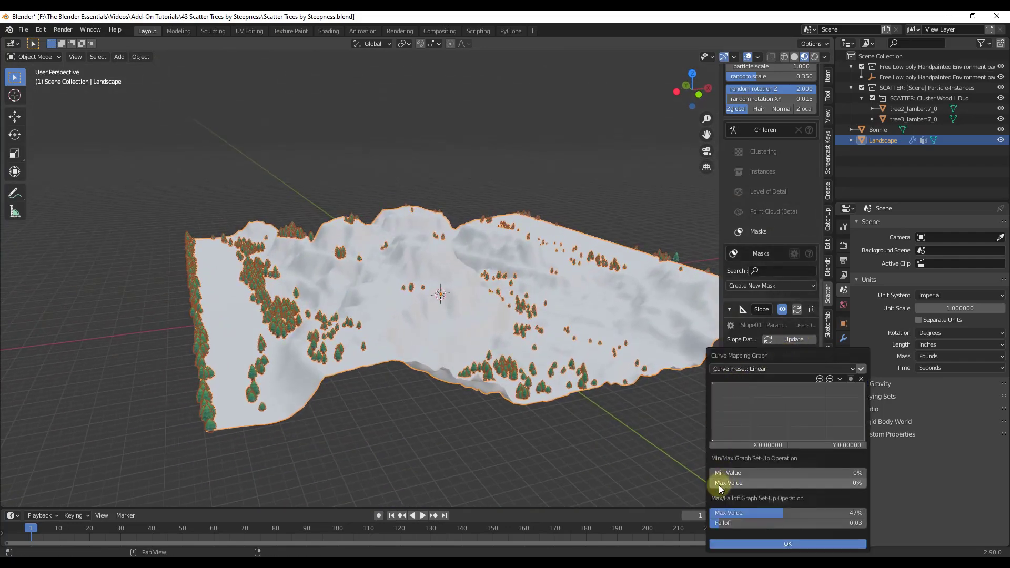
left_click_drag(720, 485, 722, 484)
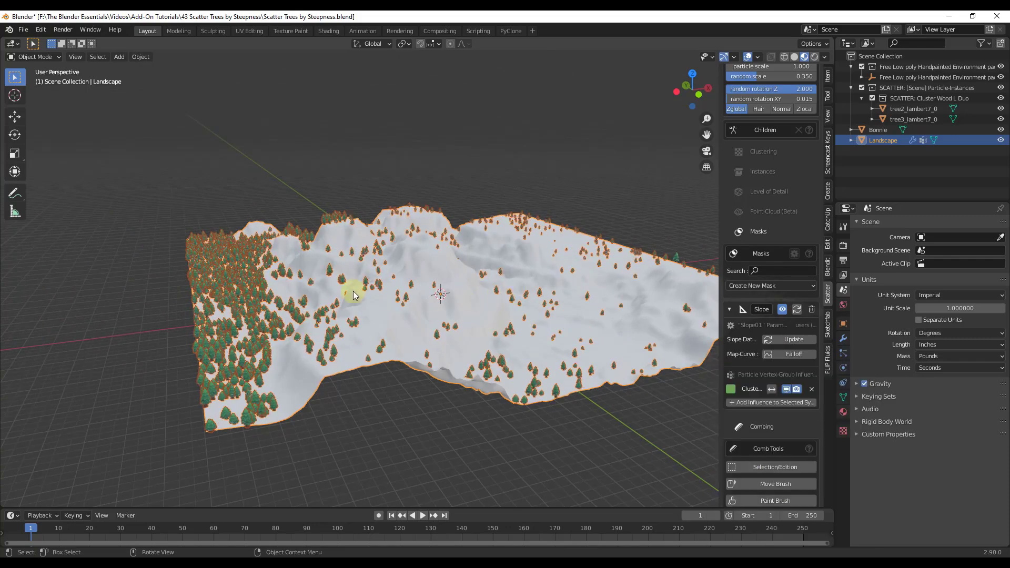
left_click(781, 355)
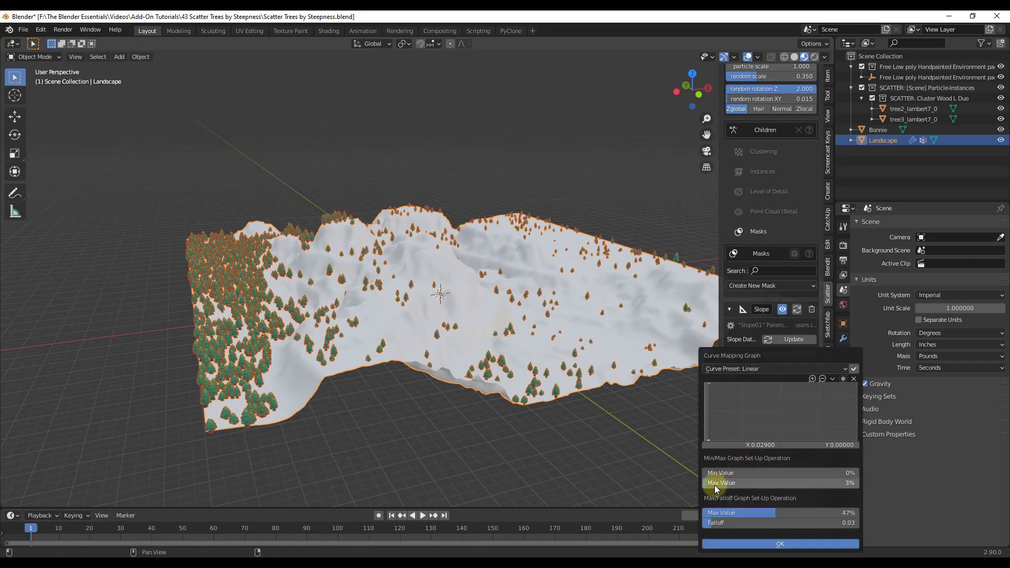
mouse_move(712, 473)
left_mouse_down()
mouse_move(890, 475)
mouse_move(701, 472)
left_mouse_up()
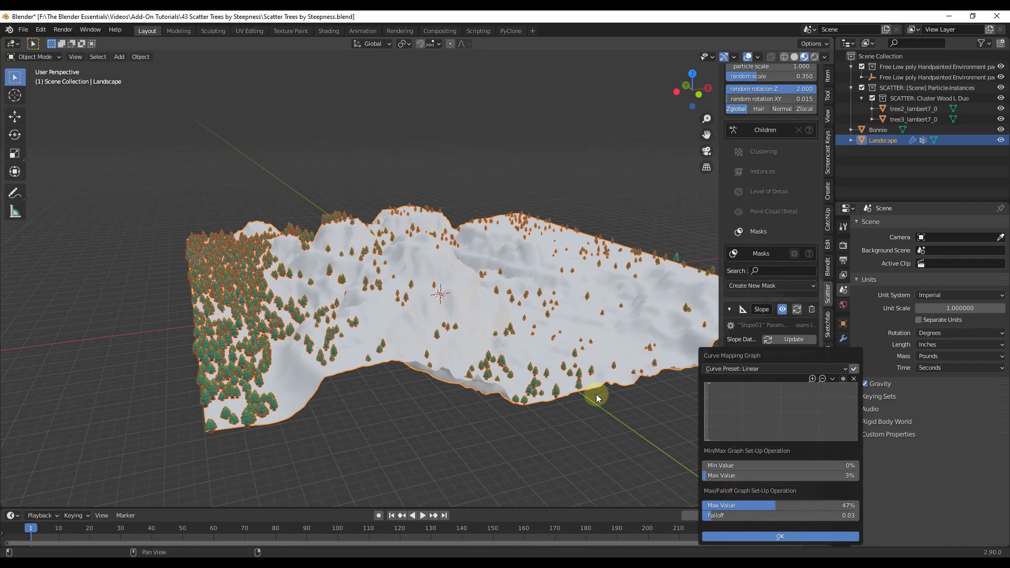
middle_click_drag(562, 344, 386, 320)
scroll(370, 273, "up", 6)
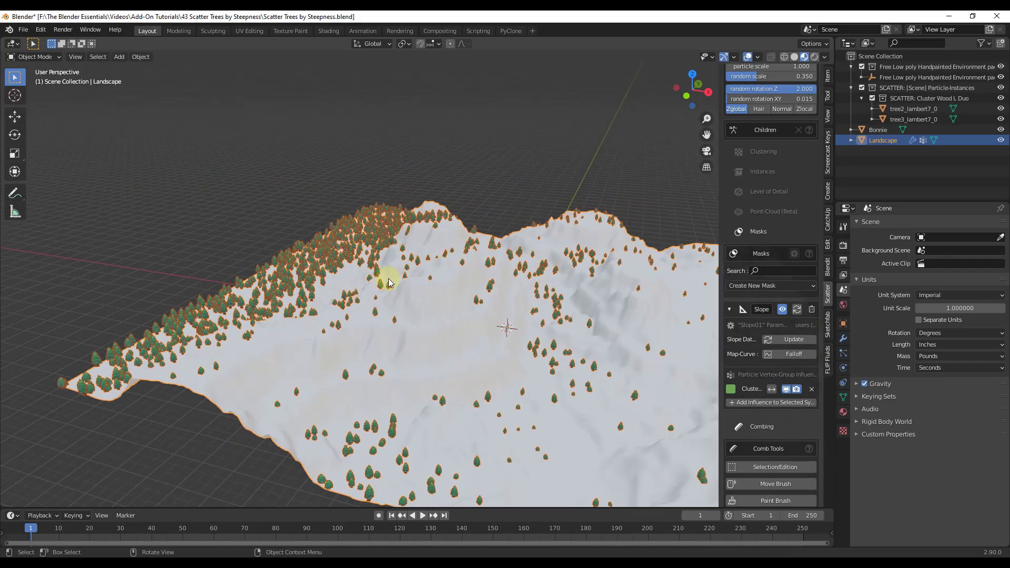
scroll(766, 267, "up", 2)
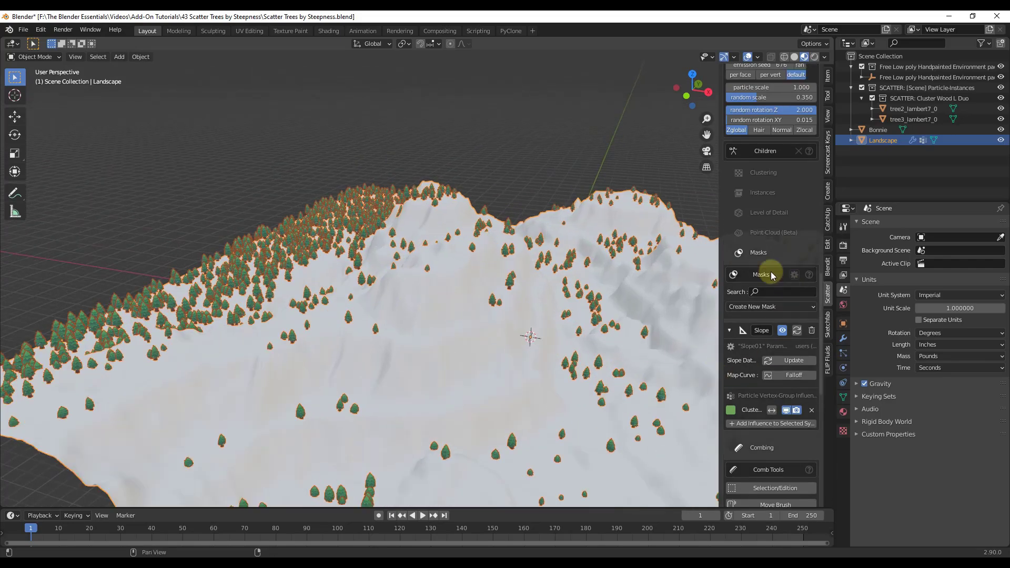
Step: Expand the scatter's children settings and switch the viewport to solid grey shading
left_click(765, 151)
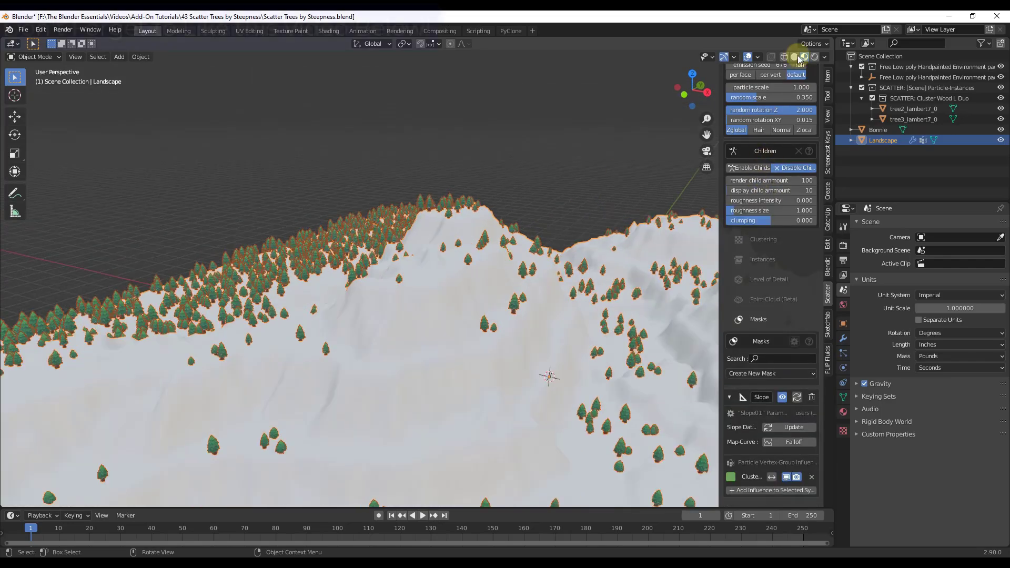
left_click(794, 56)
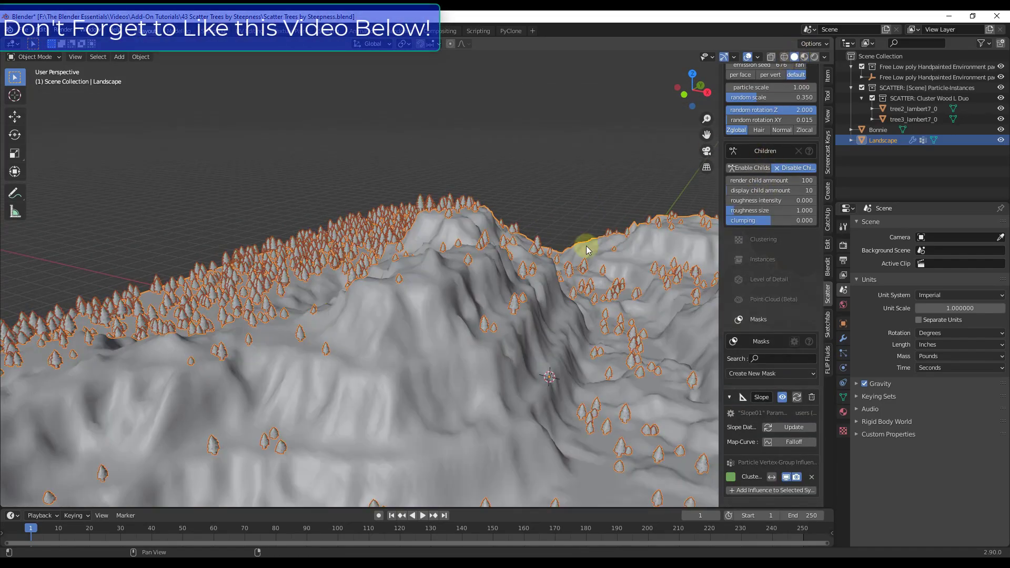
mouse_move(586, 247)
middle_mouse_down()
mouse_move(480, 280)
mouse_move(368, 210)
mouse_move(218, 200)
mouse_move(444, 244)
mouse_move(497, 336)
mouse_move(22, 433)
middle_mouse_up()
scroll(482, 327, "down", 8)
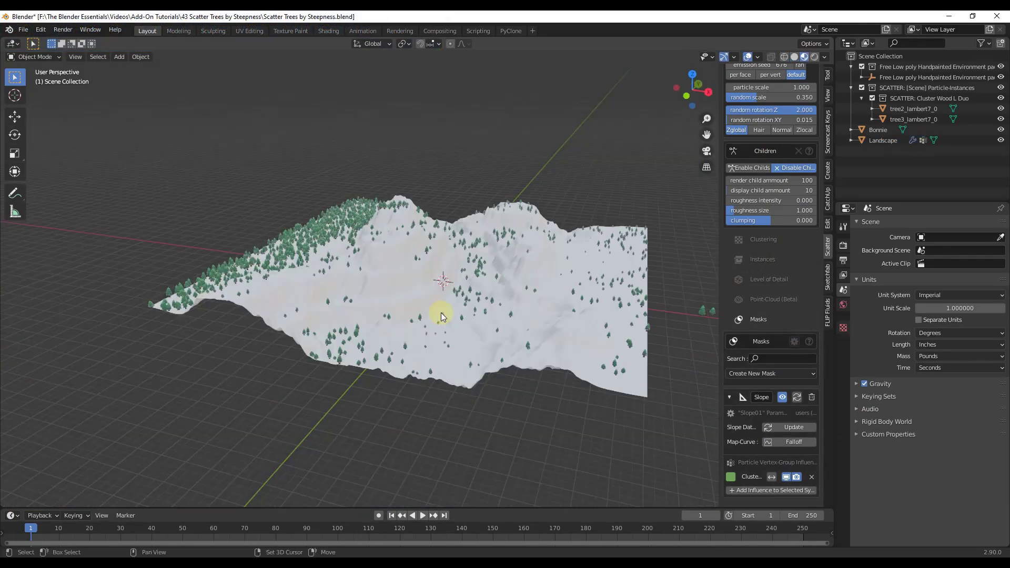
Step: Add a camera to the scene and look through it
key("shift+a")
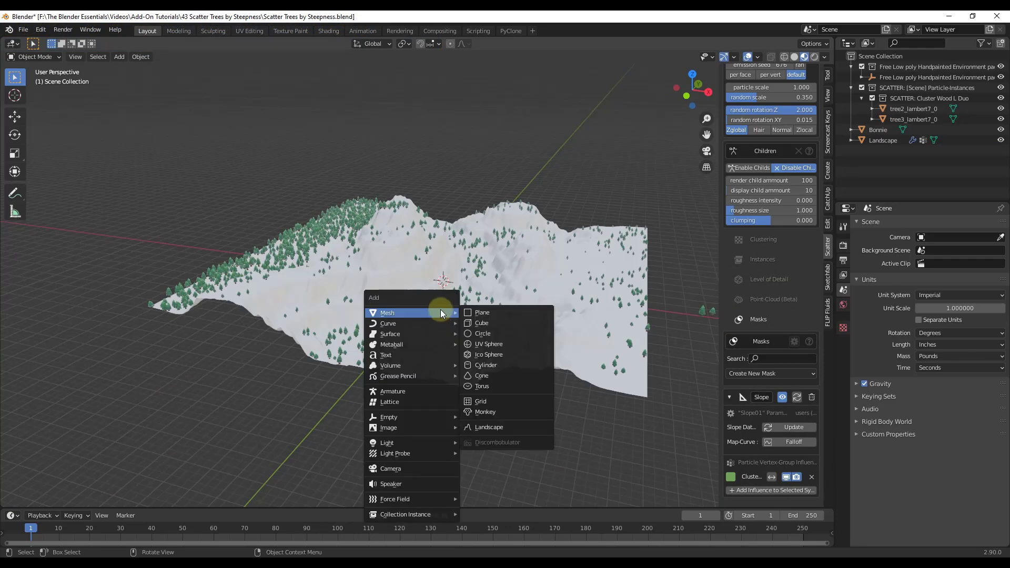
left_click(391, 469)
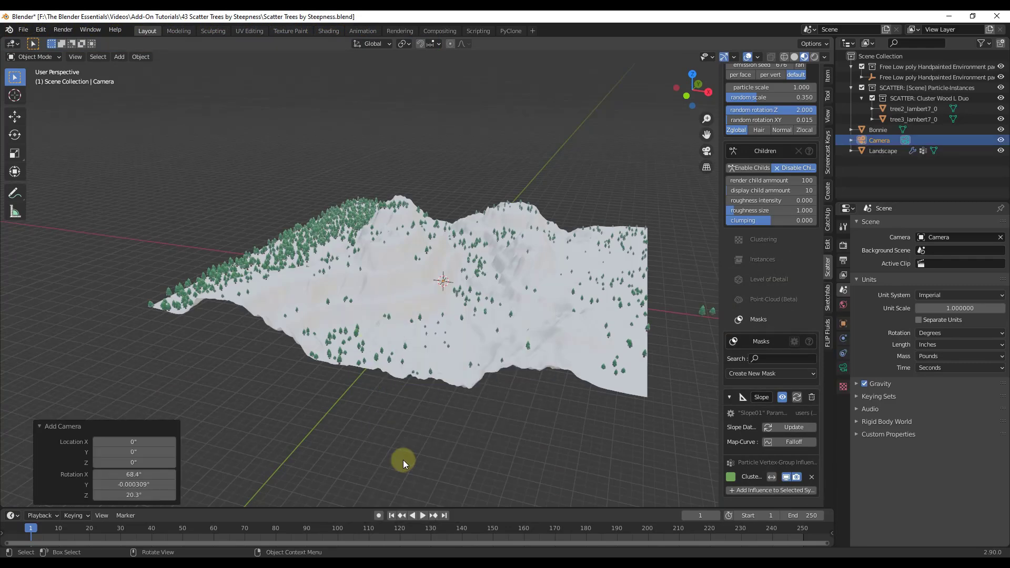
scroll(506, 311, "up", 1)
key("KP_0")
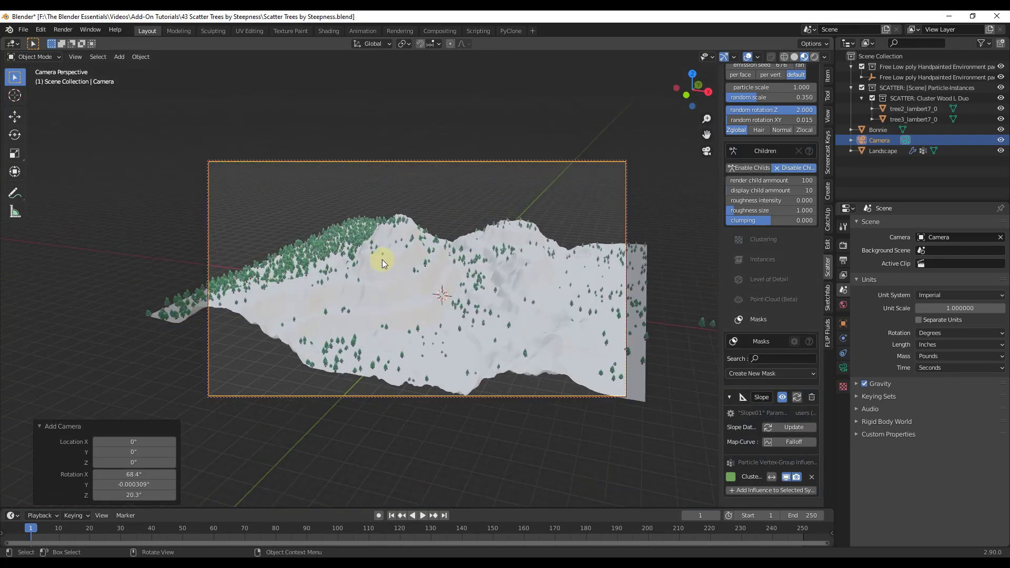
Step: Add a Sun light raised high above the terrain, aimed down, with Rendered shading on
key("shift+a")
mouse_move(364, 233)
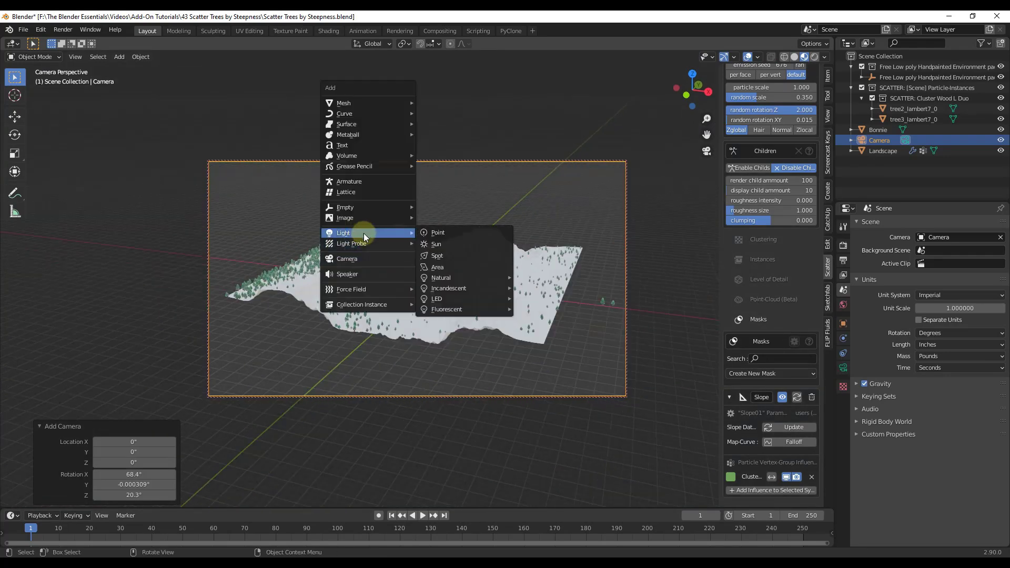
left_click(433, 247)
key("g")
key("z")
left_click(450, 200)
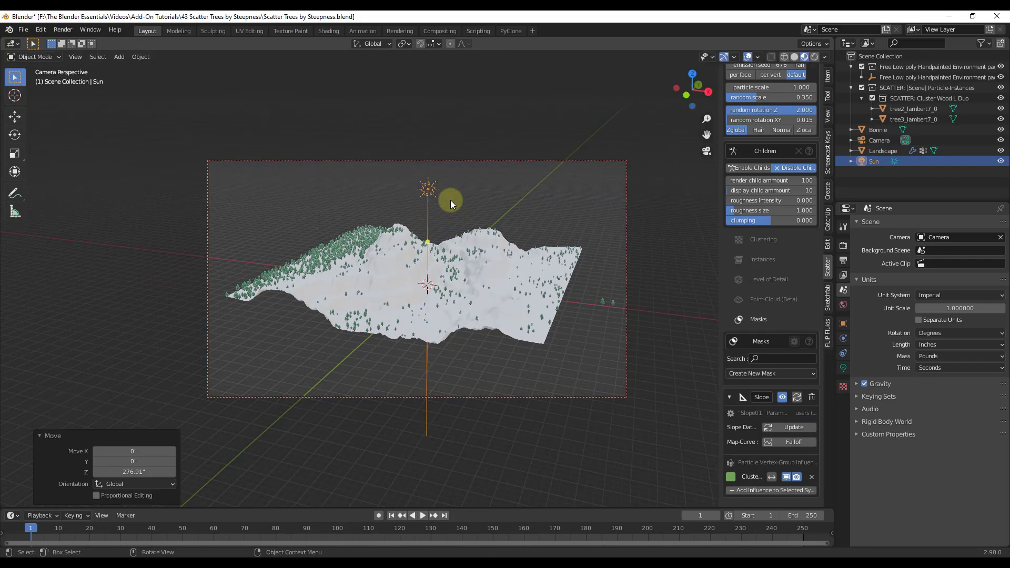
left_click(813, 57)
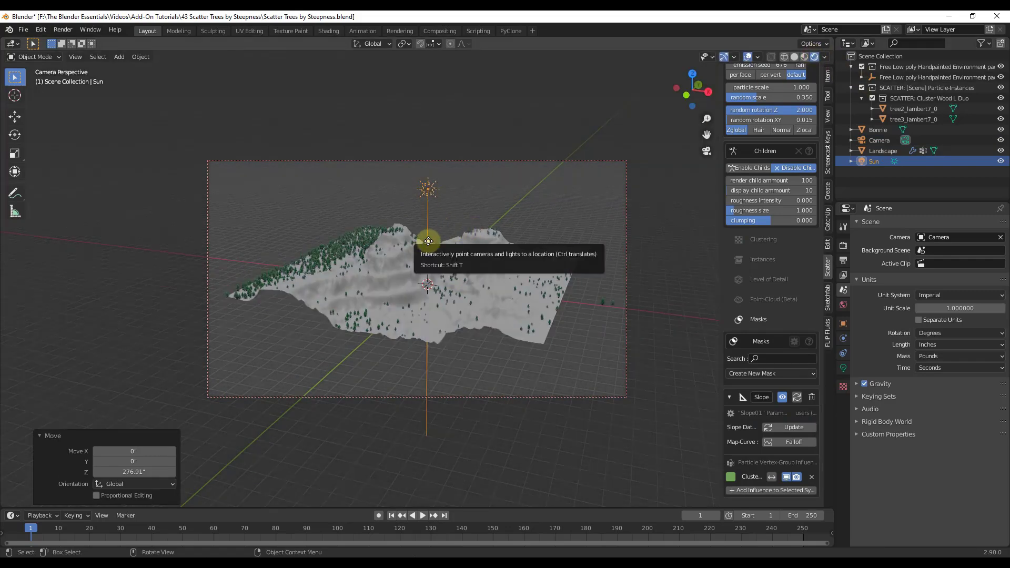
left_click_drag(427, 243, 478, 251)
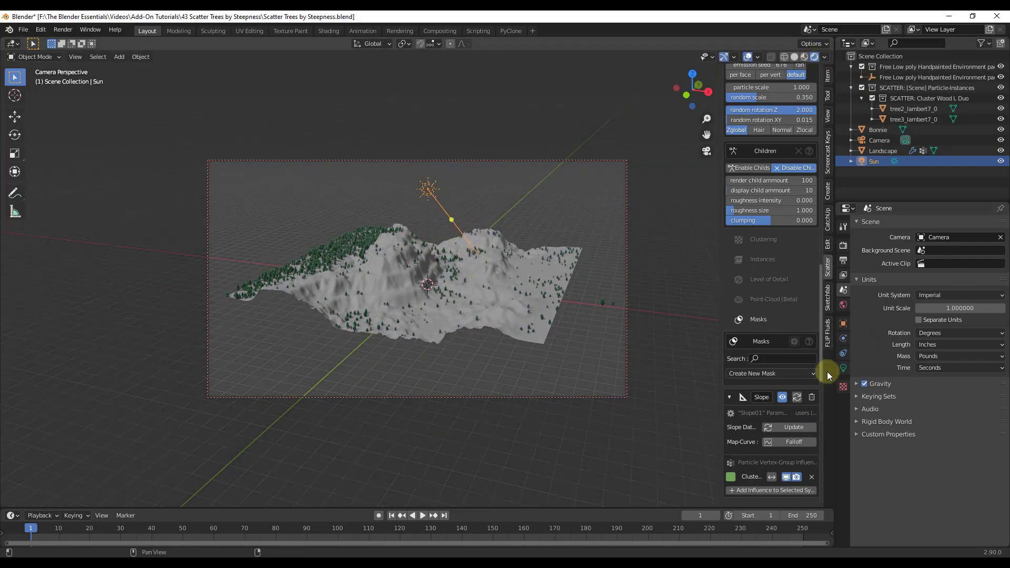
Step: Set Sun strength to 5.630, enable child trees at 10 per render parent, and render the image
left_click(844, 367)
left_click_drag(935, 294, 176, 291)
left_click(752, 316)
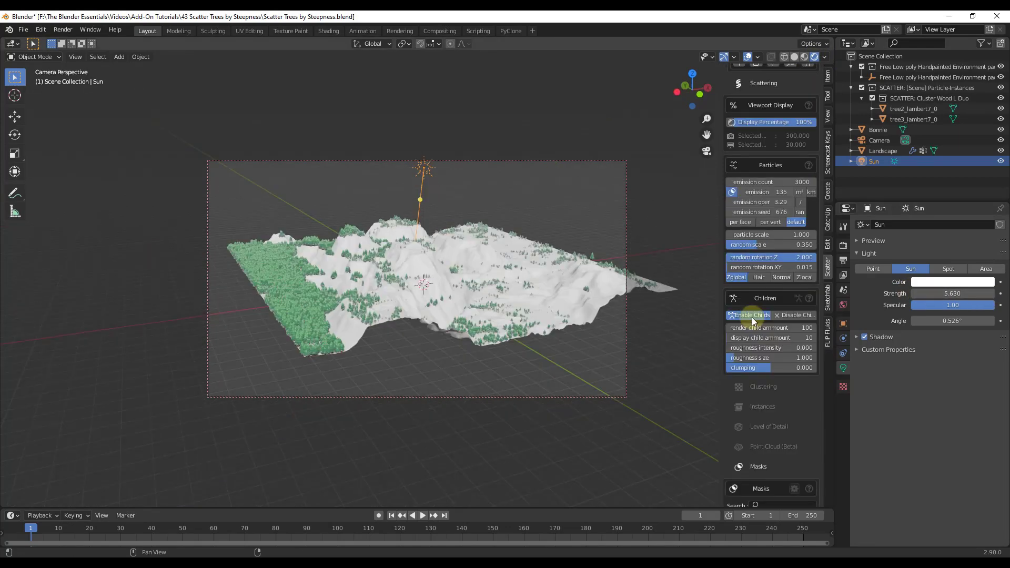
left_click(793, 327)
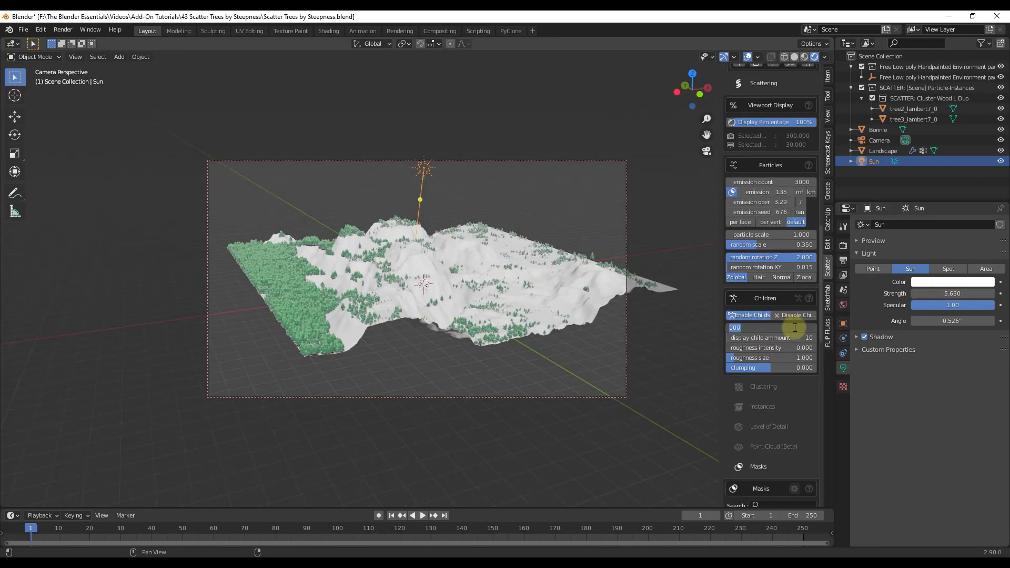
type("10")
key("Return")
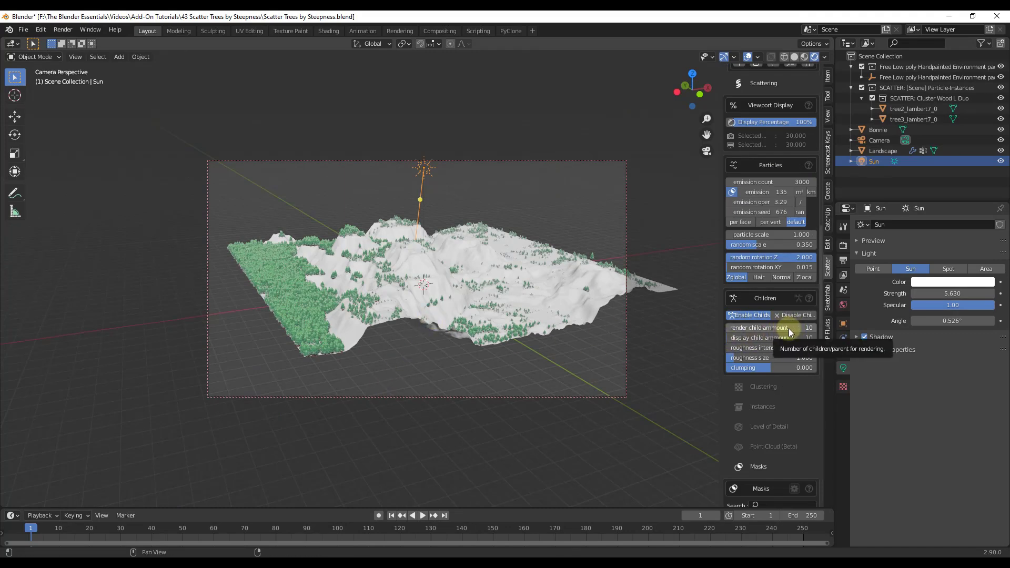
left_click(68, 34)
left_click(79, 42)
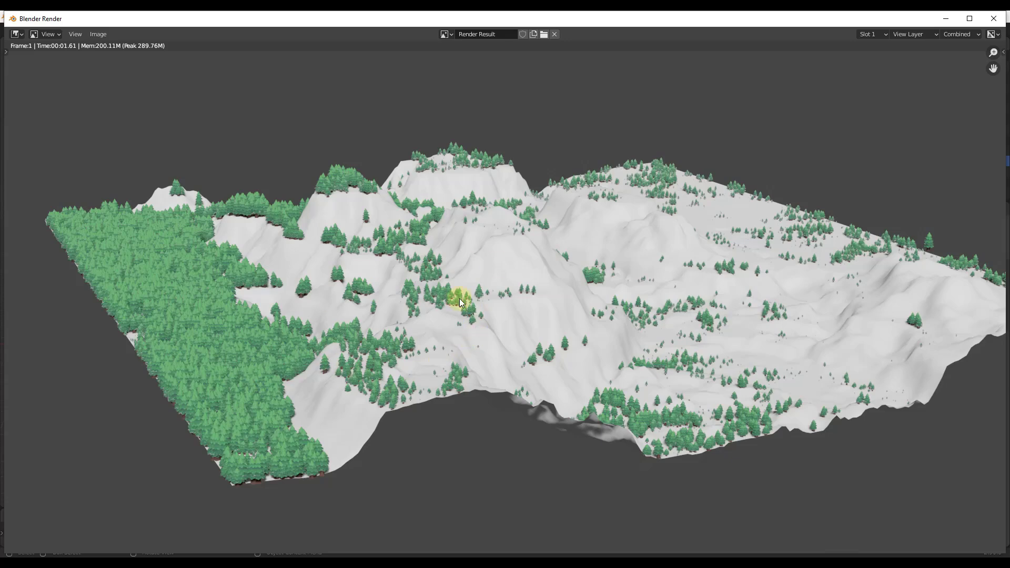
Step: Close the render window and return to the viewport of the terrain
left_click(994, 18)
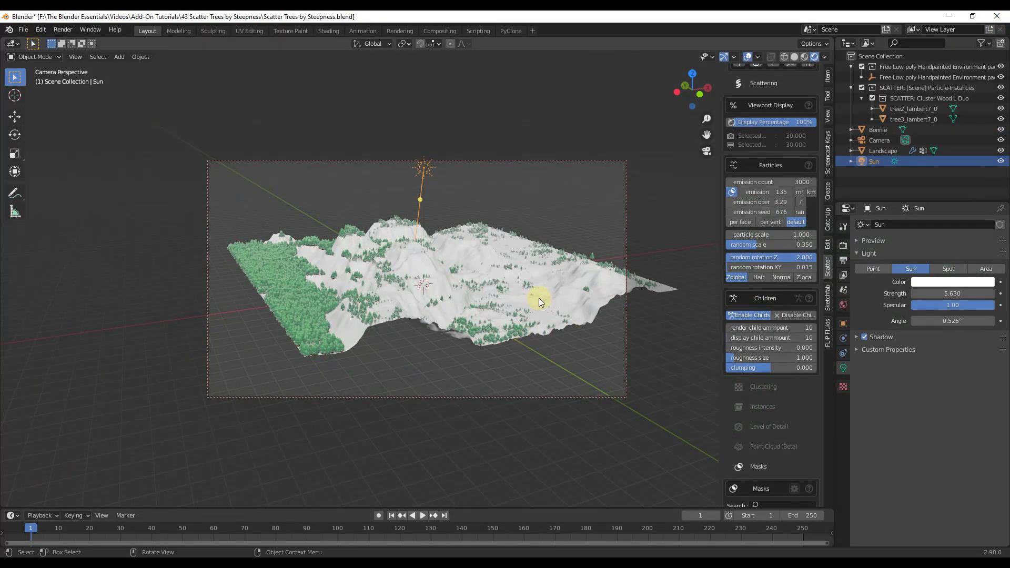
mouse_move(538, 298)
middle_mouse_down()
mouse_move(569, 292)
mouse_move(519, 293)
mouse_move(545, 282)
middle_mouse_up()
scroll(545, 286, "up", 3)
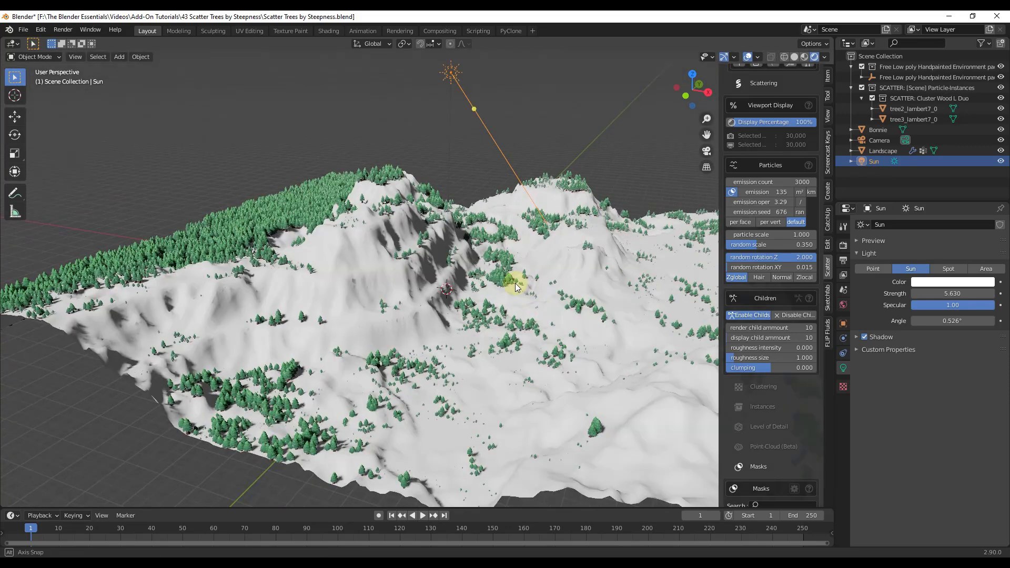
scroll(772, 439, "down", 4)
Step: Add a Paint Layer mask and apply its influence from the Landscape to the tree cluster
left_click(760, 437)
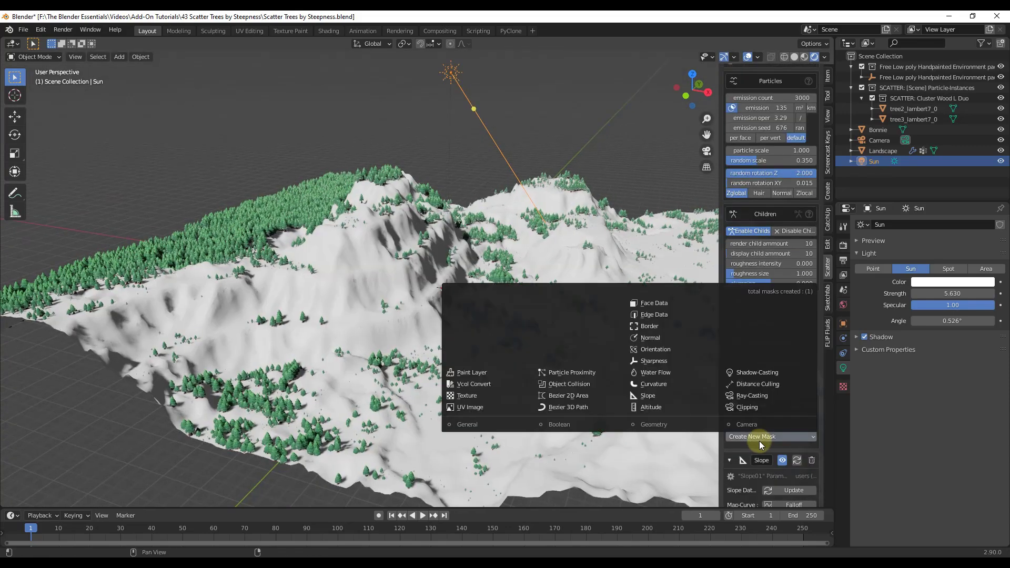
left_click(482, 372)
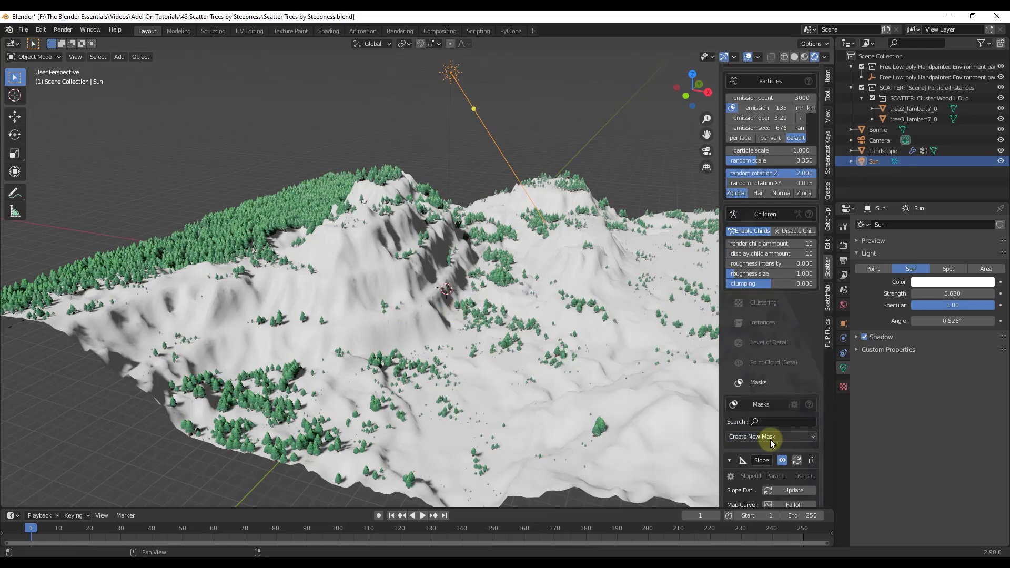
scroll(771, 437, "down", 10)
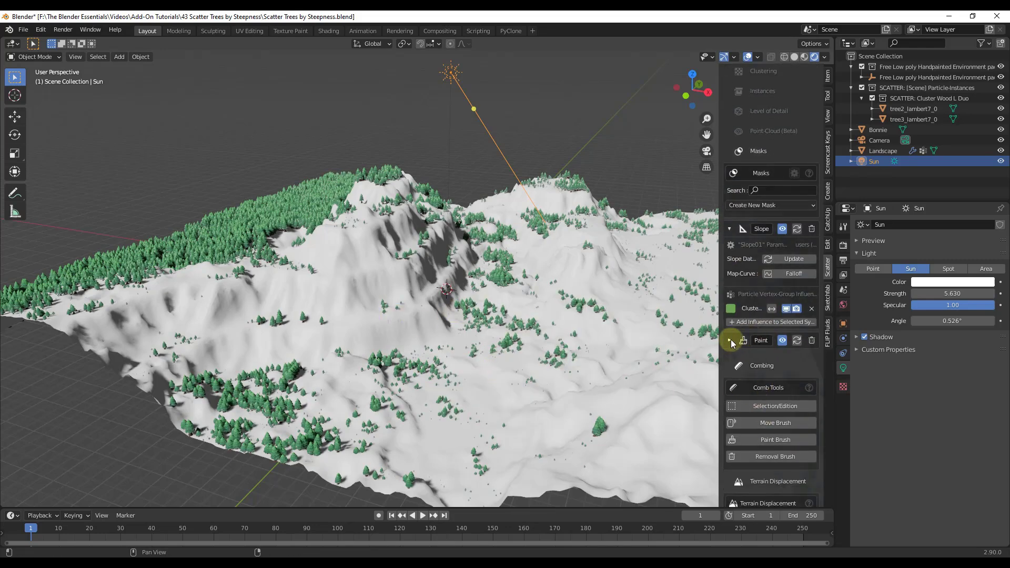
left_click(730, 340)
scroll(742, 374, "down", 1)
left_click(523, 327)
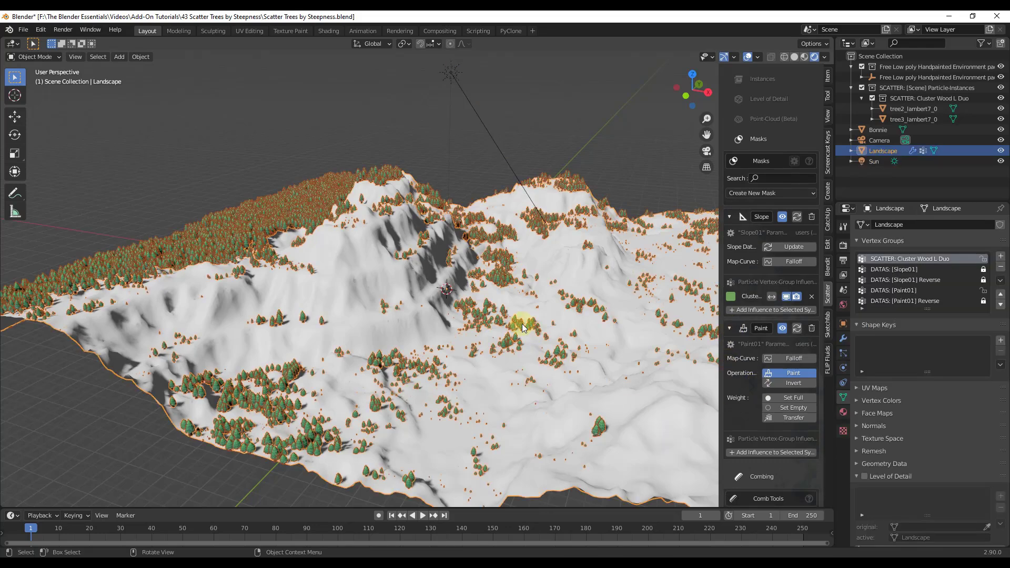
left_click(747, 453)
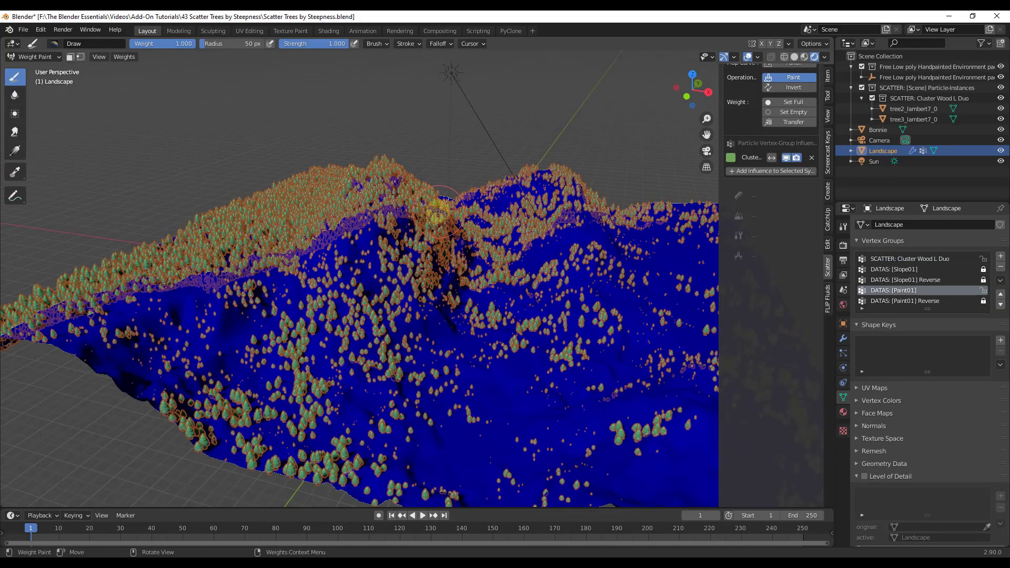
Step: Weight-paint a strip down and across the gully into the Paint01 group at weight 1.000
middle_click_drag(438, 211, 452, 329)
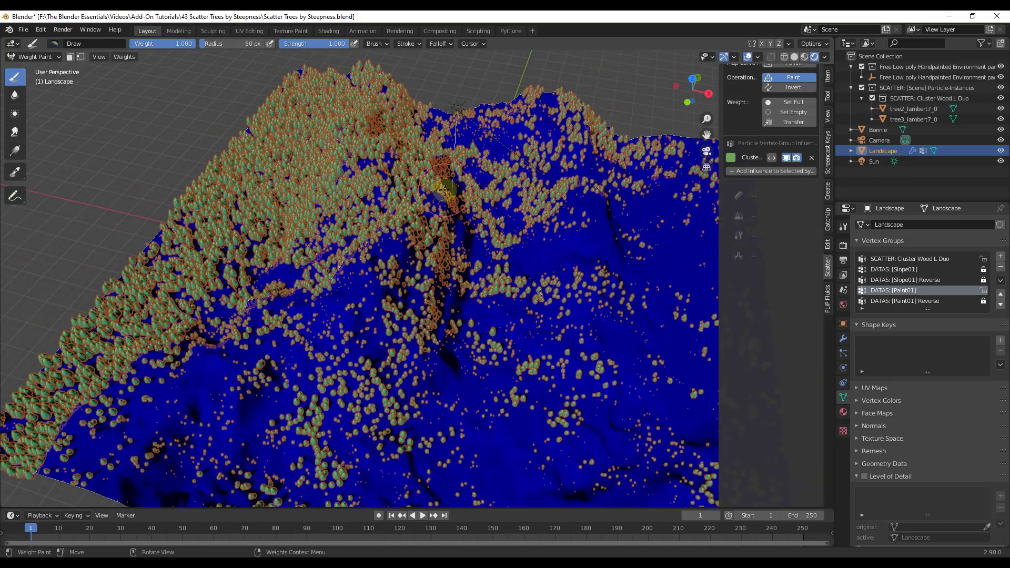
mouse_move(447, 188)
left_mouse_down()
mouse_move(421, 316)
mouse_move(392, 363)
mouse_move(401, 316)
left_mouse_up()
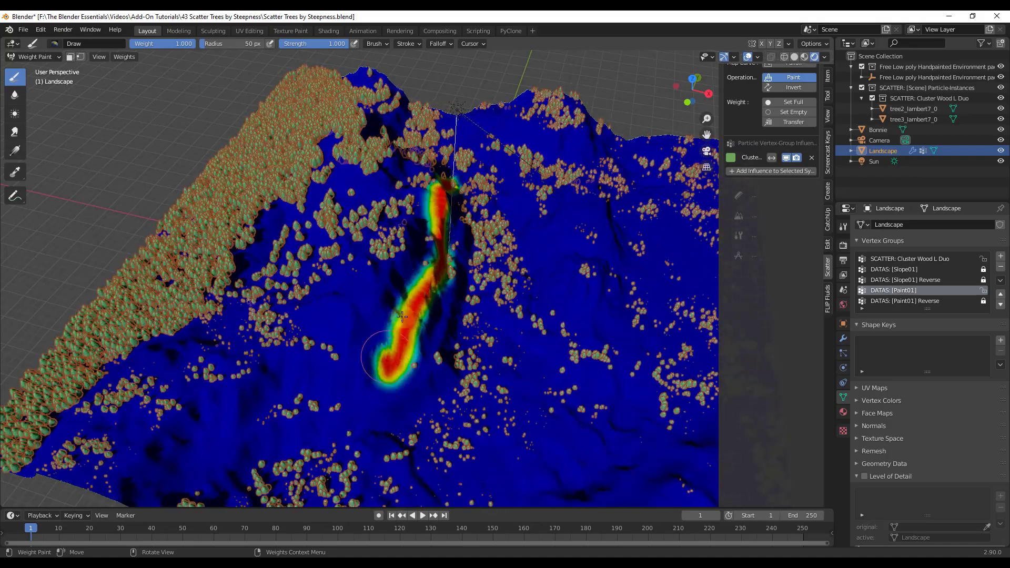
left_click_drag(422, 250, 435, 174)
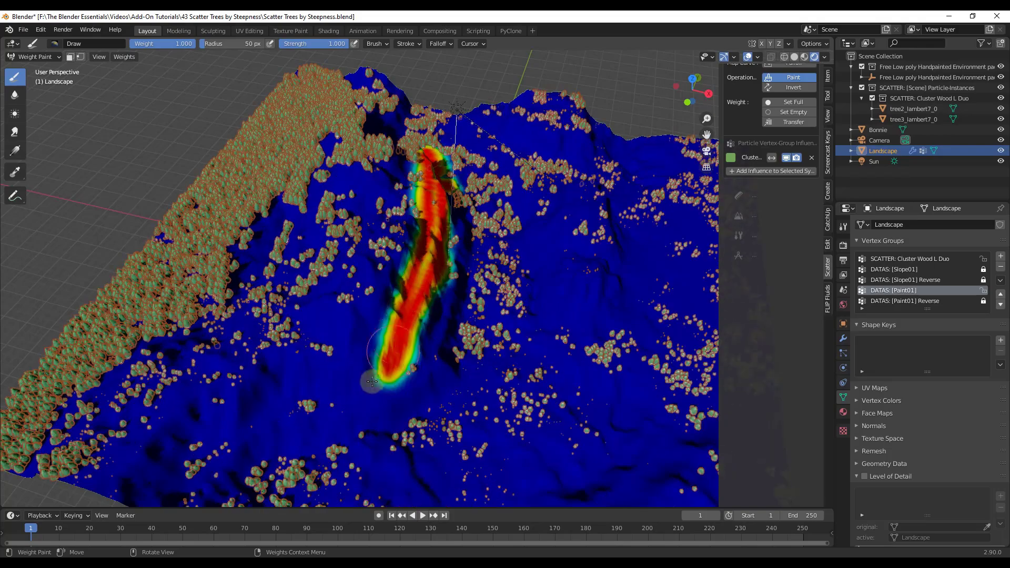
mouse_move(373, 363)
middle_mouse_down()
mouse_move(301, 190)
mouse_move(420, 277)
middle_mouse_up()
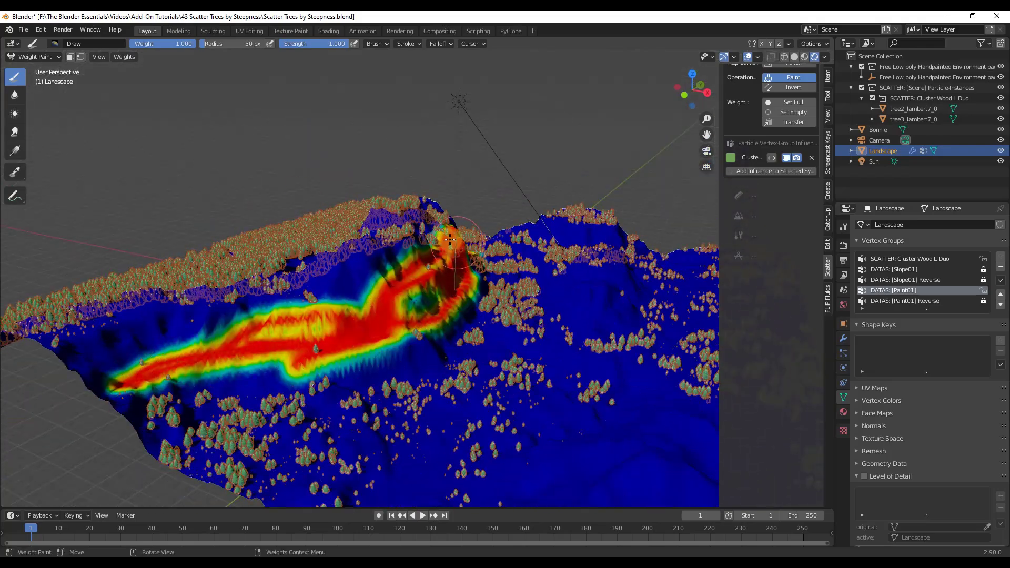
mouse_move(419, 278)
left_mouse_down()
mouse_move(364, 306)
mouse_move(227, 313)
mouse_move(135, 346)
mouse_move(159, 356)
mouse_move(117, 381)
mouse_move(424, 327)
mouse_move(413, 304)
mouse_move(328, 347)
left_mouse_up()
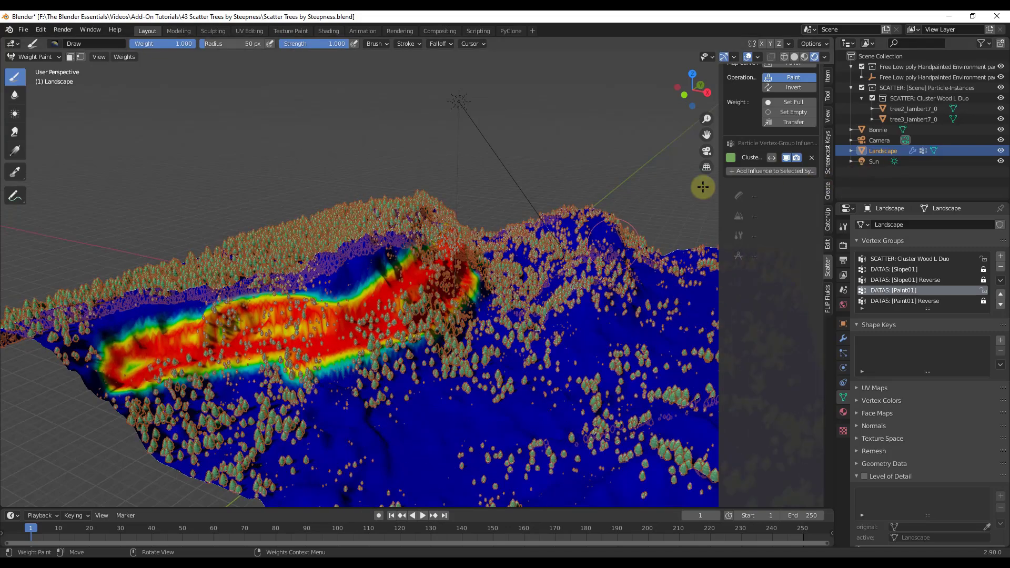
left_click(756, 171)
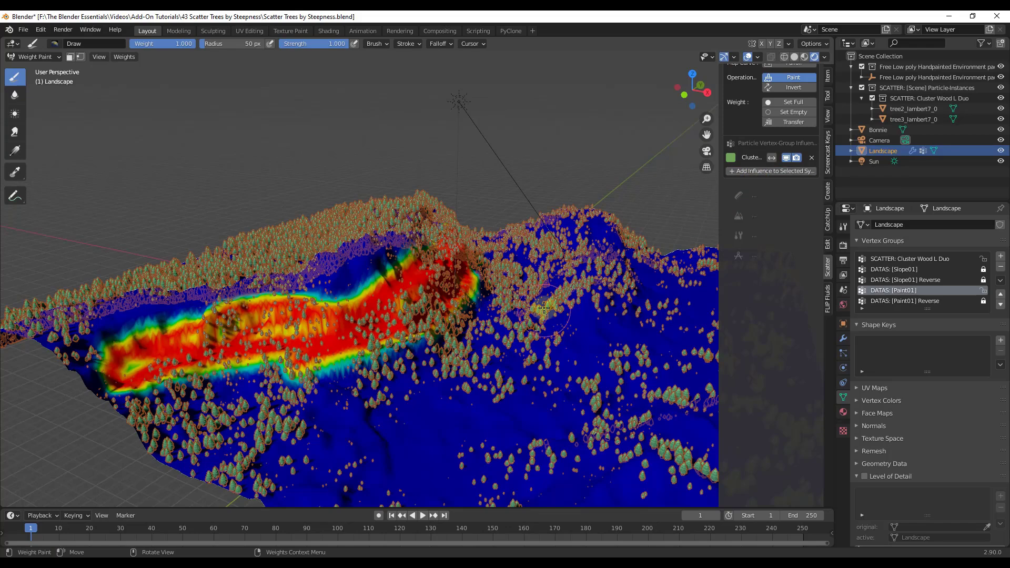
middle_click_drag(544, 308, 618, 285)
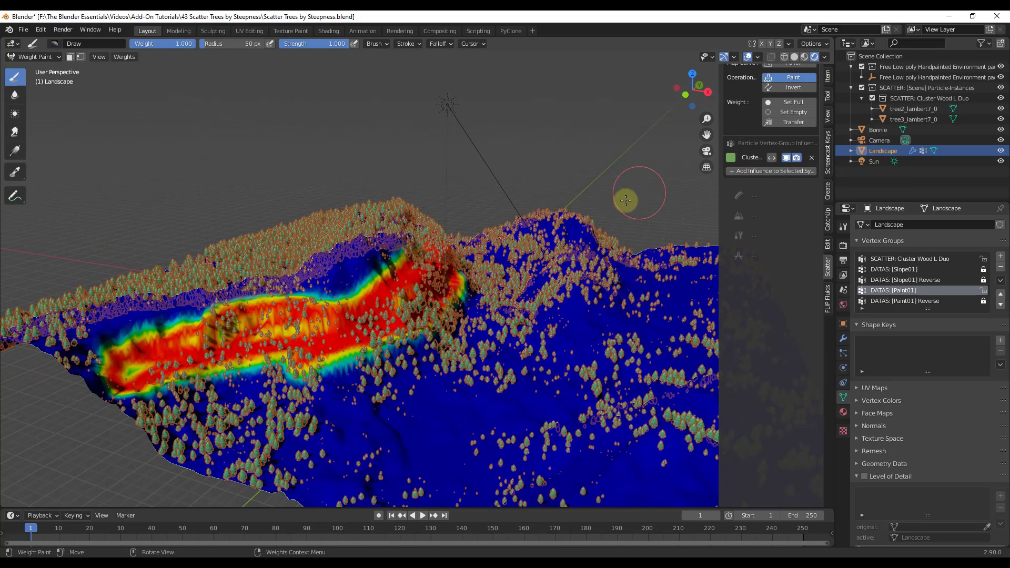
Step: Return the Landscape to Object Mode and inspect the painted terrain from several angles
left_click(46, 58)
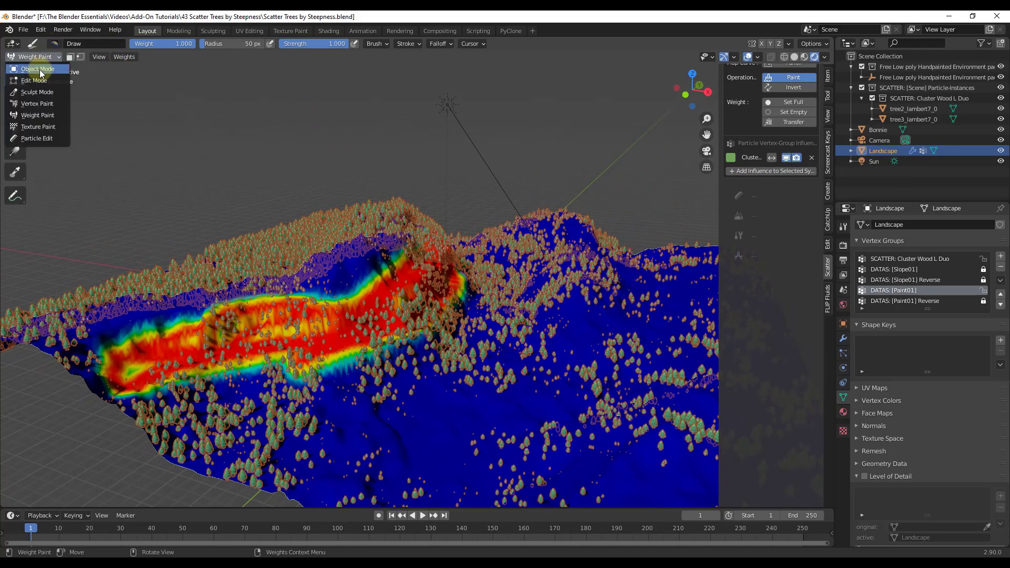
left_click(39, 68)
middle_click_drag(432, 355, 367, 354)
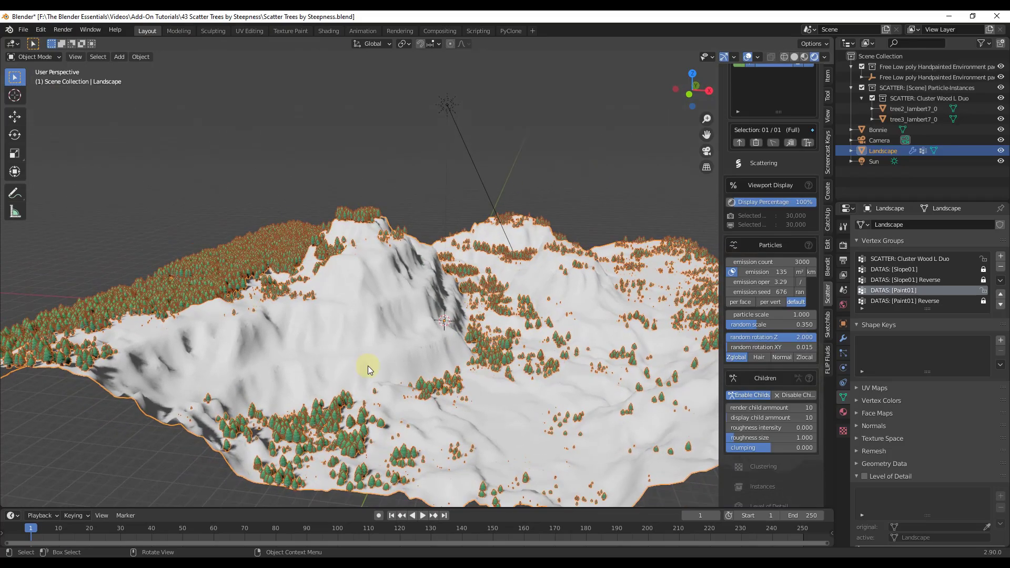
scroll(405, 290, "up", 4)
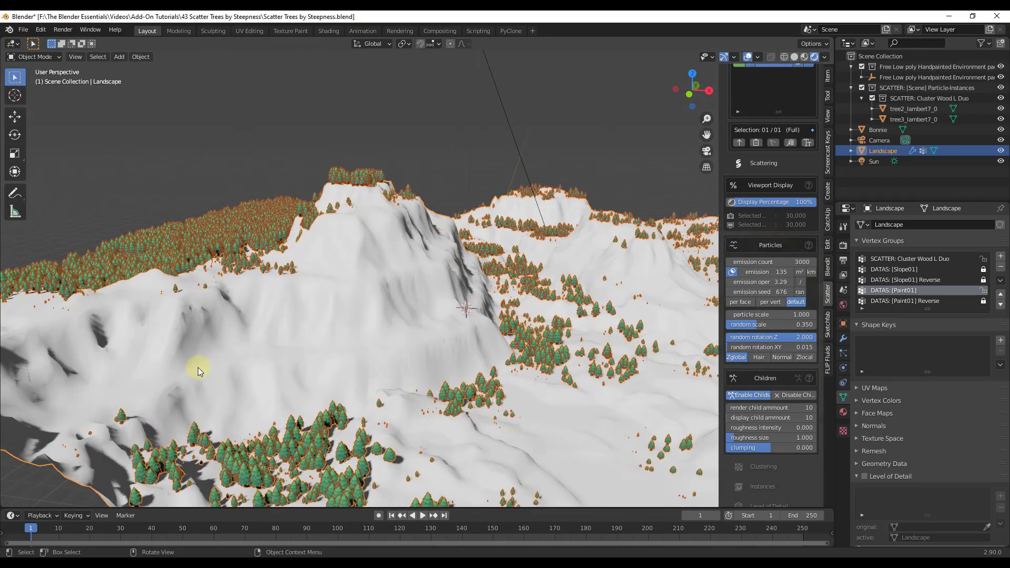
middle_click_drag(485, 319, 361, 336)
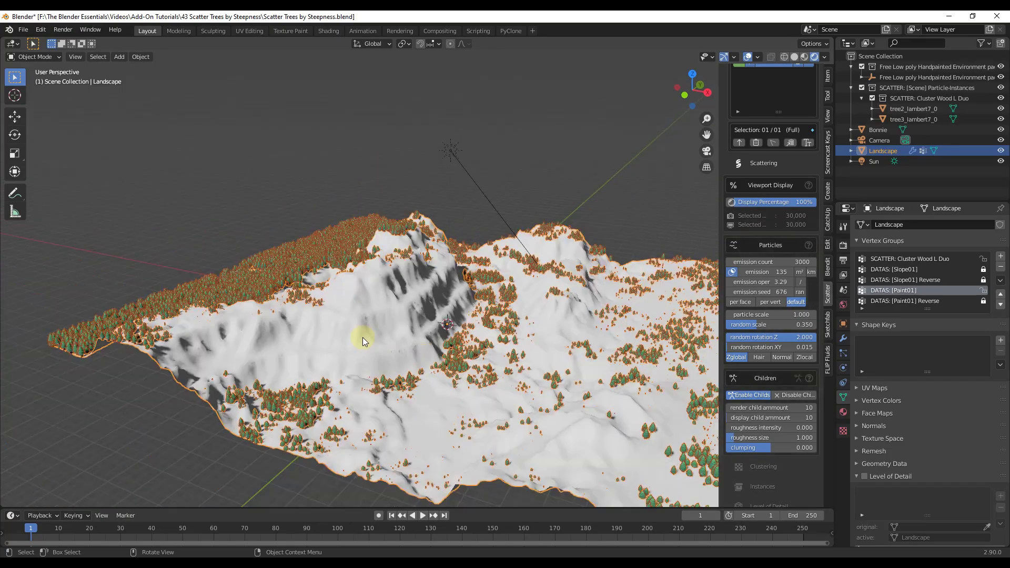
scroll(598, 332, "down", 2)
middle_click_drag(329, 280, 481, 313)
Step: Render a fresh image from the scene camera
key("KP_0")
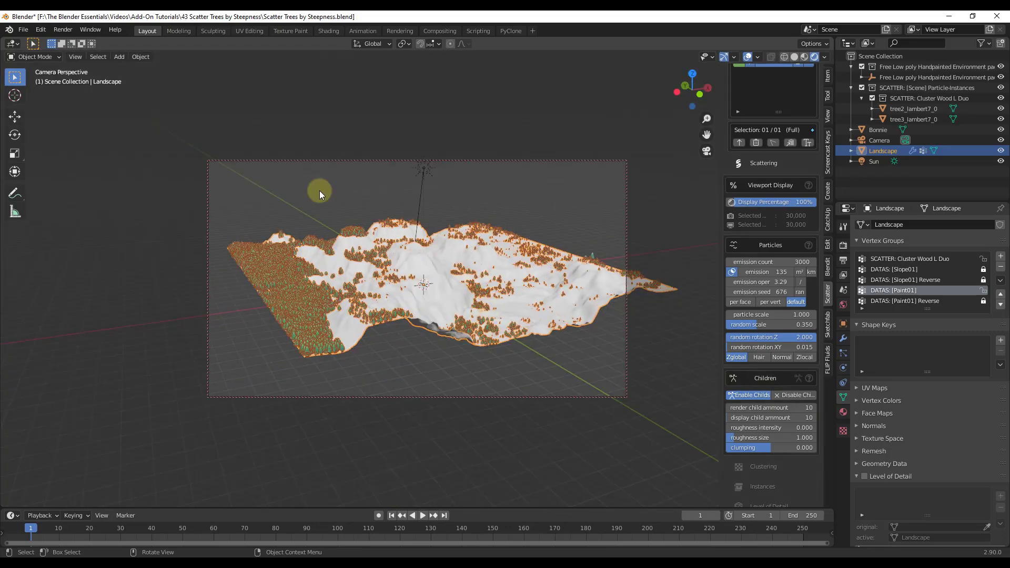
left_click(64, 30)
left_click(71, 42)
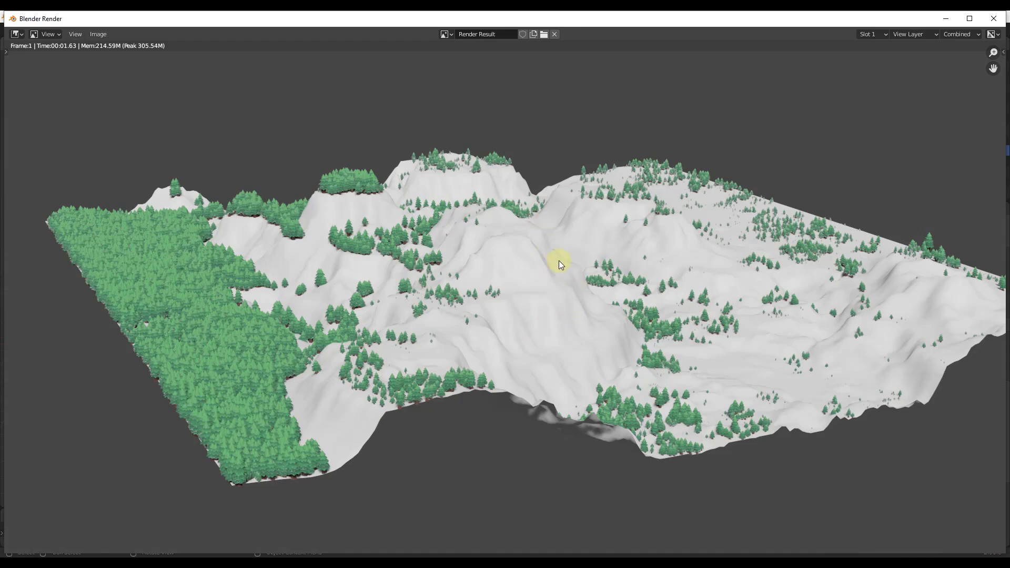
Step: Close the Blender Render window, returning to the camera view
left_click(993, 19)
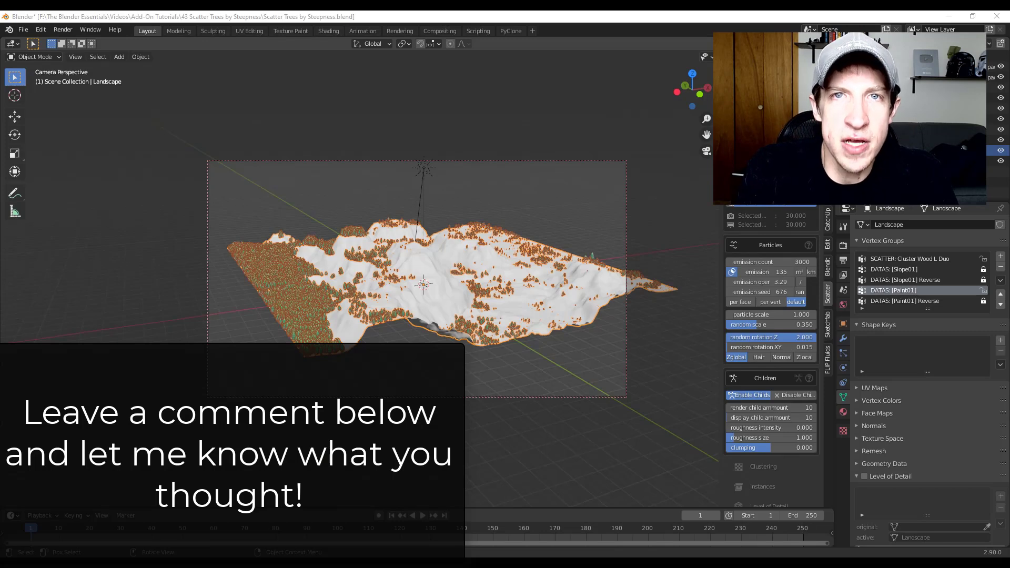